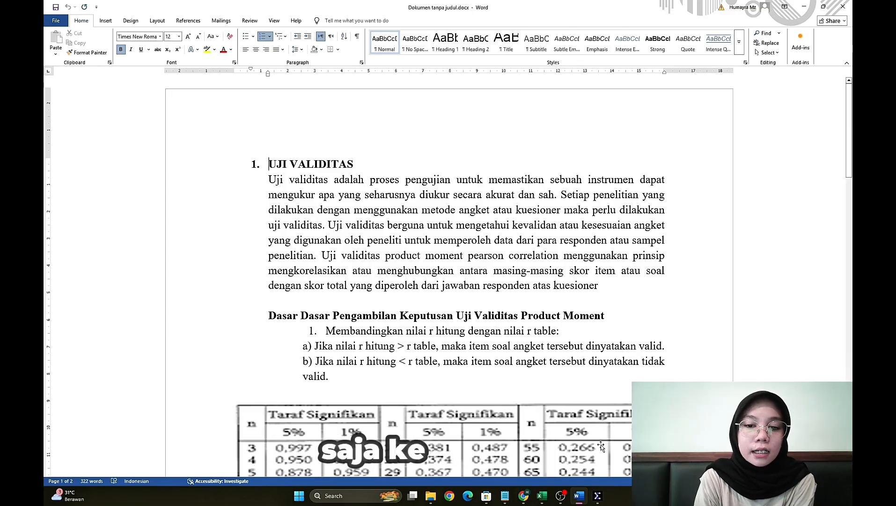
# - Switch to the Excel workbook "data spss kel 5.xlsx" and copy the J1 to TOTAL scores of respondents R1 to R30, without headers
pyautogui.click(543, 496)
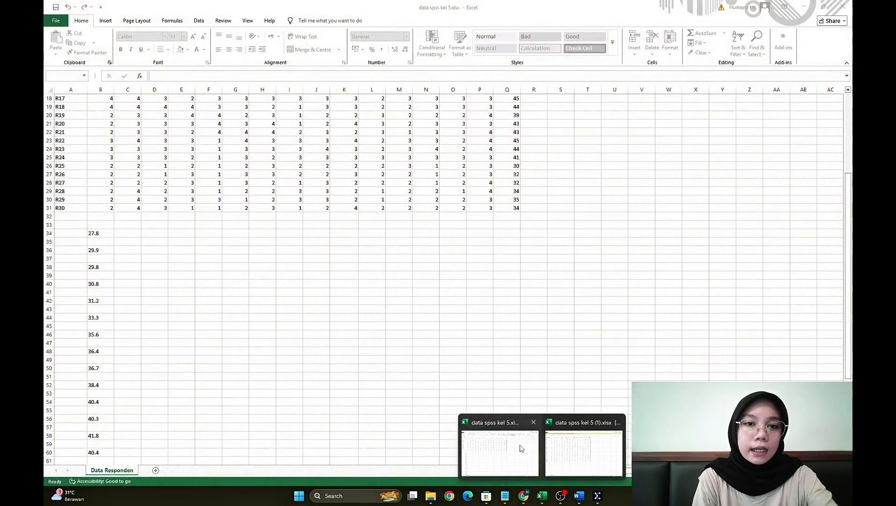
pyautogui.click(518, 447)
pyautogui.moveTo(848, 299); pyautogui.dragTo(848, 216)
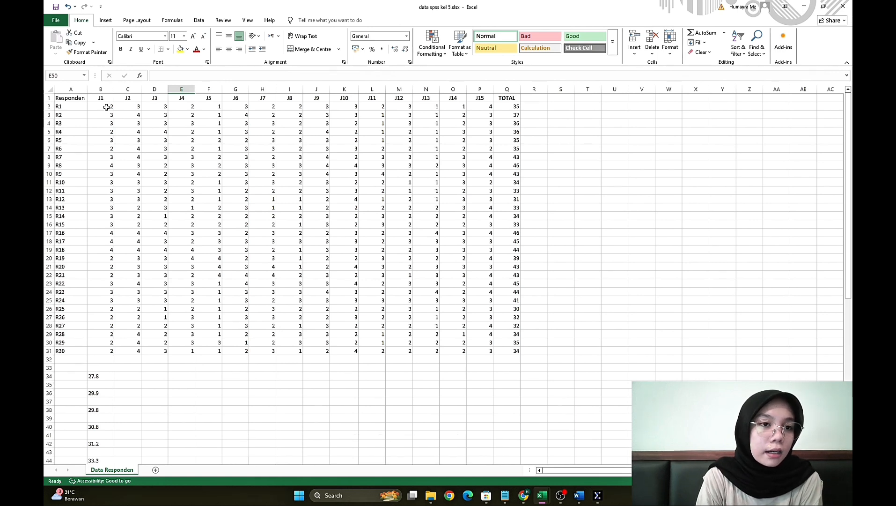
pyautogui.moveTo(107, 107); pyautogui.dragTo(514, 346)
pyautogui.hotkey('ctrl', 'c')
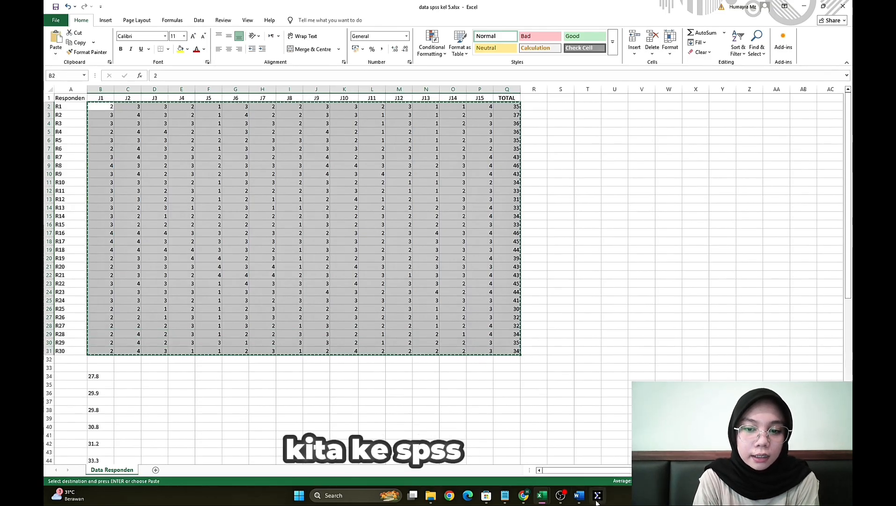
# - Switch to the SPSS Data Editor and paste the copied scores starting at the first cell of the empty dataset
pyautogui.moveTo(598, 495)
pyautogui.click(594, 463)
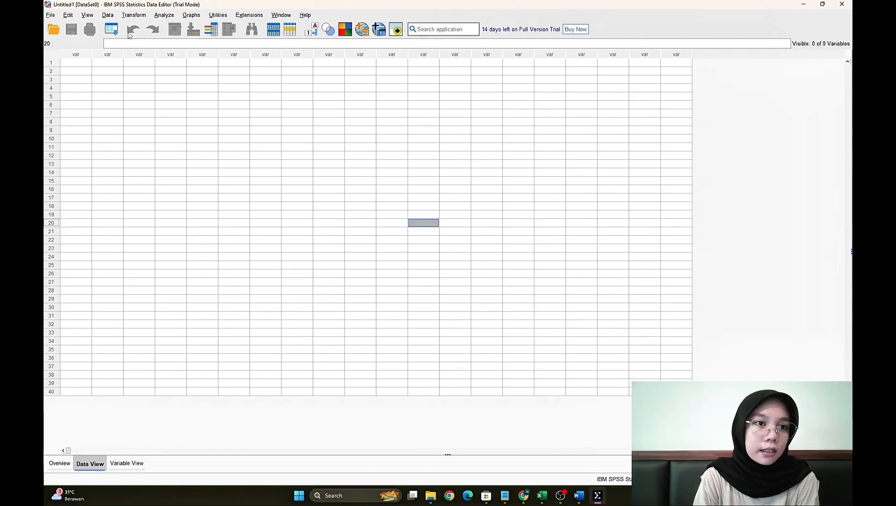
pyautogui.click(71, 63)
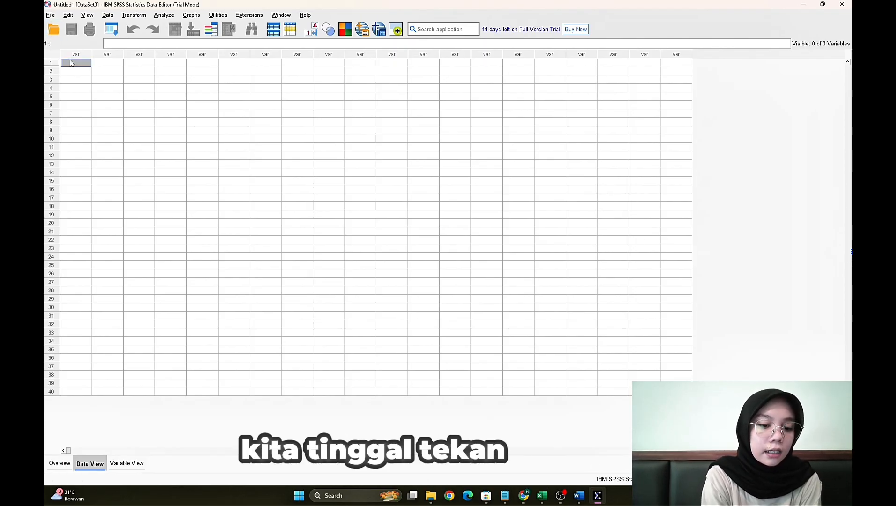
pyautogui.hotkey('ctrl', 'v')
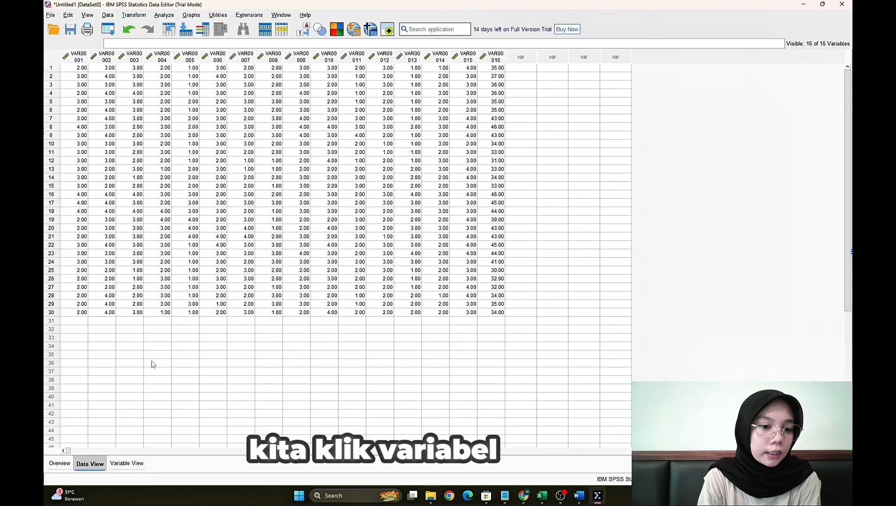
# - In the variable definitions, rename the first two variables X1 and X2
pyautogui.click(128, 463)
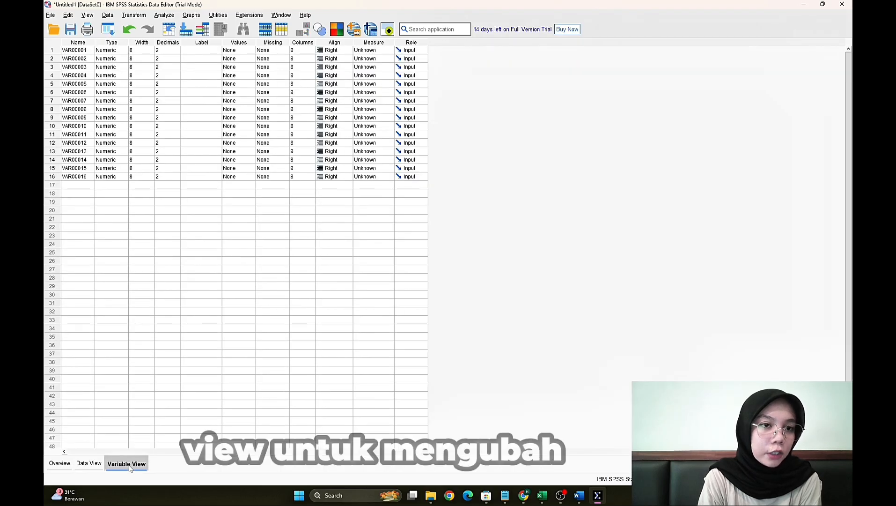
pyautogui.click(77, 51)
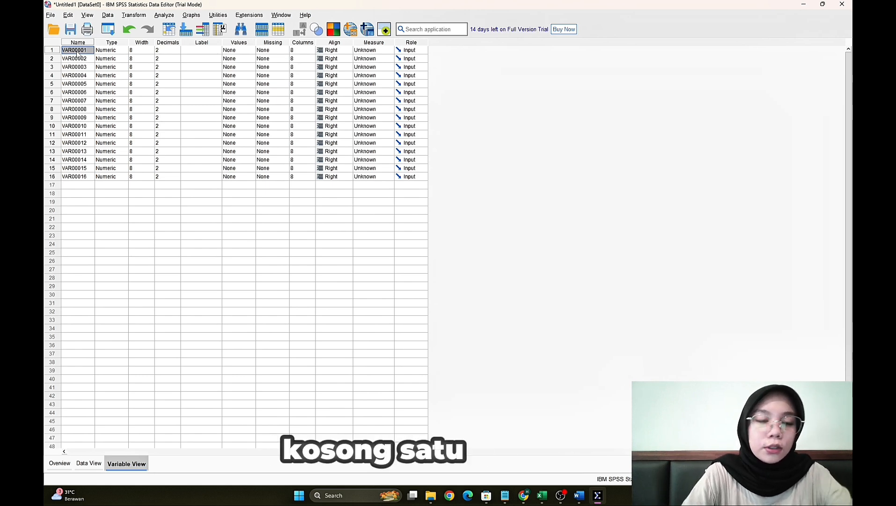
pyautogui.doubleClick(78, 51)
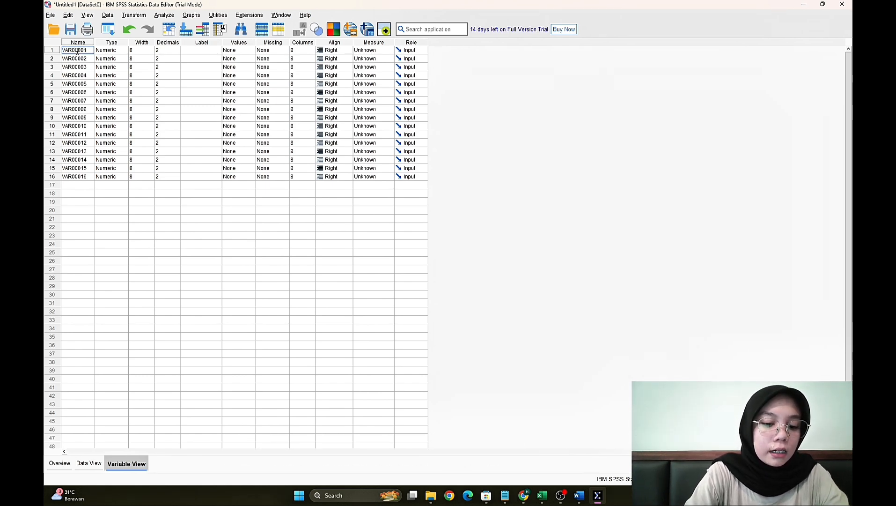
pyautogui.write('X1')
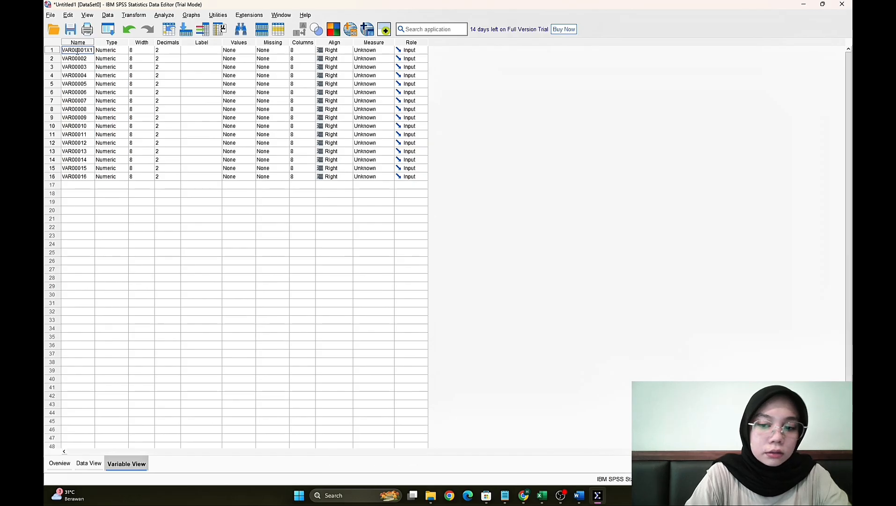
pyautogui.press('Escape')
pyautogui.write('X1')
pyautogui.press('Return')
pyautogui.click(526, 224)
pyautogui.write('X2')
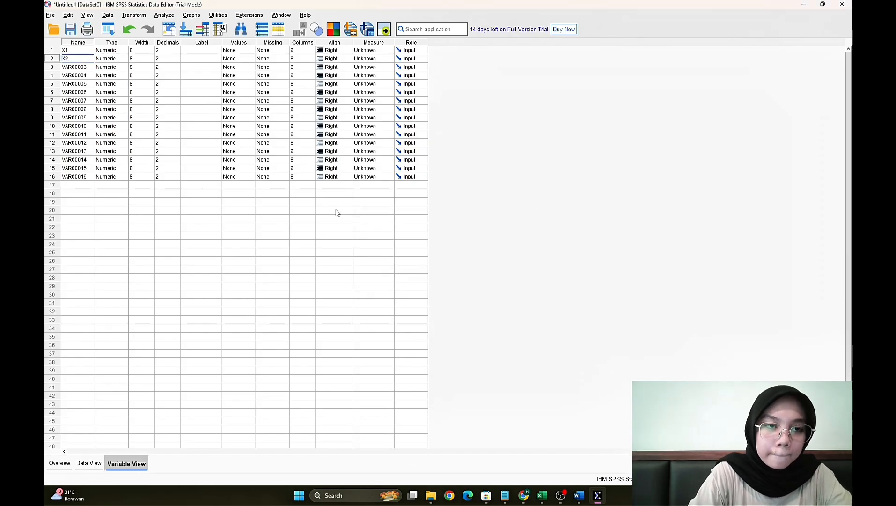
pyautogui.press('Return')
# - Rename the third to fifteenth variables X3 through X15 in sequence
pyautogui.write('X3')
pyautogui.press('Return')
pyautogui.write('X4')
pyautogui.press('Return')
pyautogui.write('X5')
pyautogui.write('X6 ')
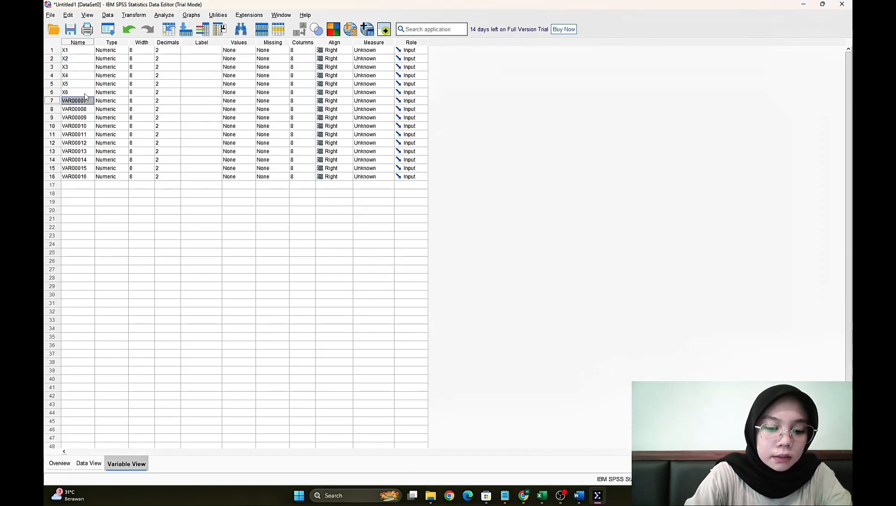
pyautogui.write('X7 X8 X9 X10 X11 X12 X13 ')
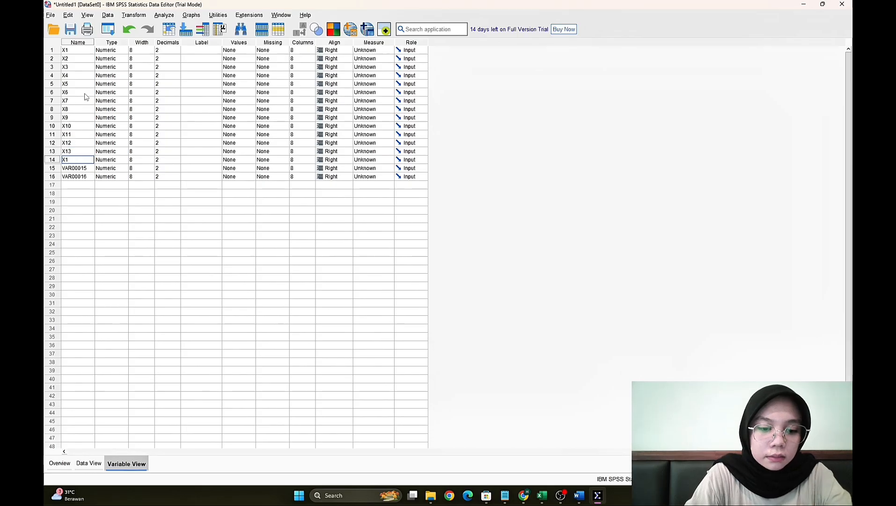
pyautogui.write('X14 X15')
# - Rename the sixteenth variable TOTAL
pyautogui.doubleClick(87, 178)
pyautogui.write('totalT')
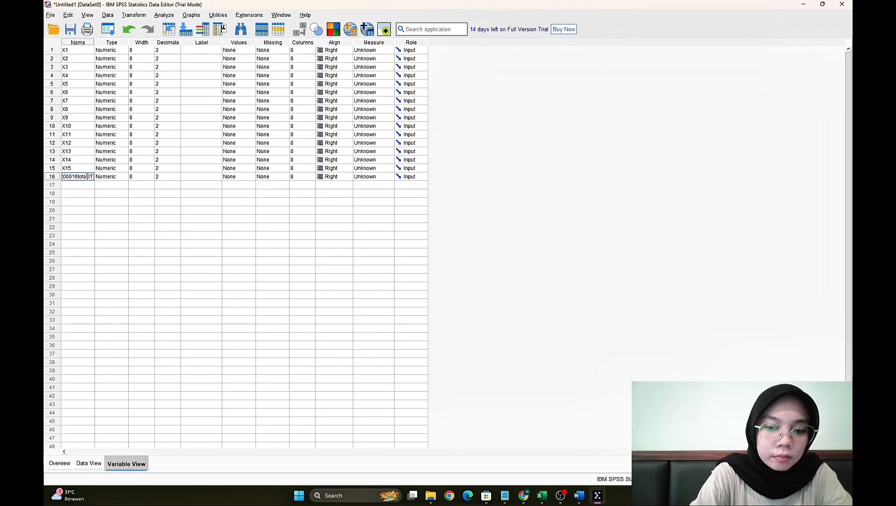
pyautogui.press('BackSpace')
pyautogui.press('BackSpace')
pyautogui.press('BackSpace')
pyautogui.press('BackSpace')
pyautogui.press('BackSpace')
pyautogui.press('BackSpace')
pyautogui.press('BackSpace')
pyautogui.press('BackSpace')
pyautogui.press('BackSpace')
pyautogui.press('BackSpace')
pyautogui.press('BackSpace')
pyautogui.press('BackSpace')
pyautogui.press('BackSpace')
pyautogui.press('BackSpace')
pyautogui.write('TOTAL')
pyautogui.press('Return')
# - Run a two-tailed Pearson bivariate correlation on all variables, X1 to X15 and TOTAL, with significant correlations flagged
pyautogui.click(95, 467)
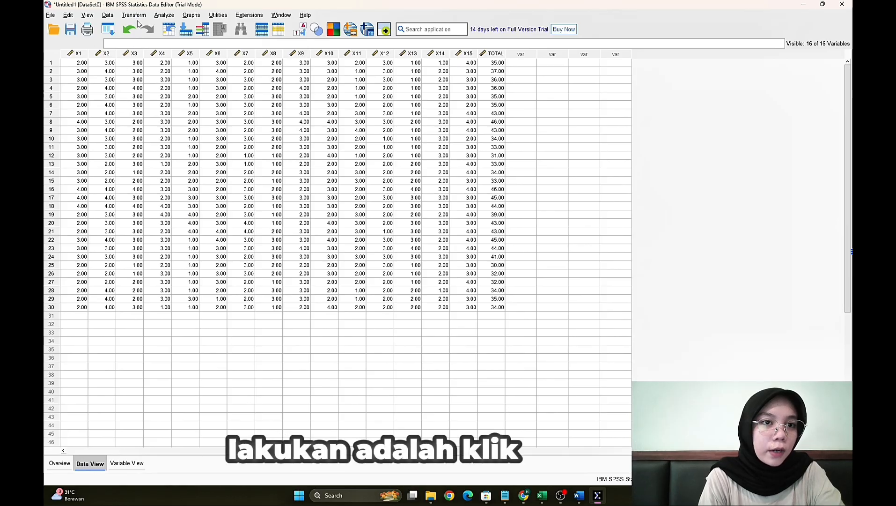
pyautogui.click(162, 15)
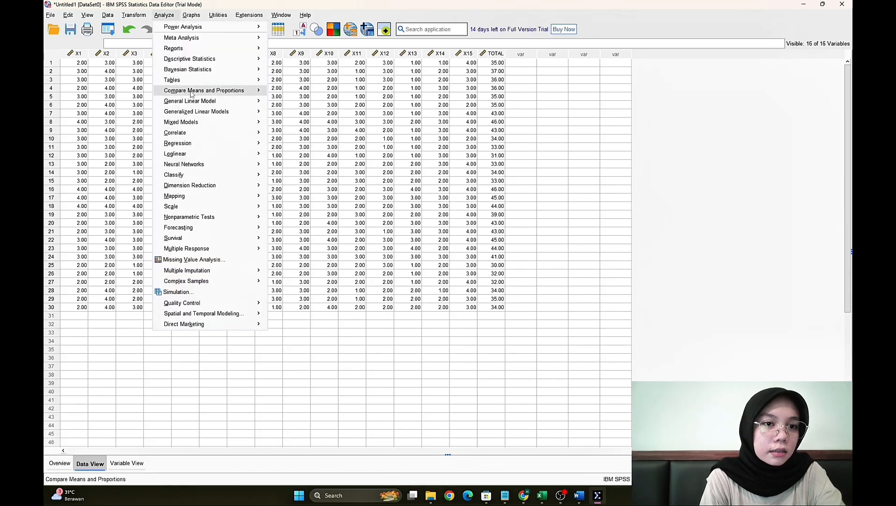
pyautogui.moveTo(188, 134)
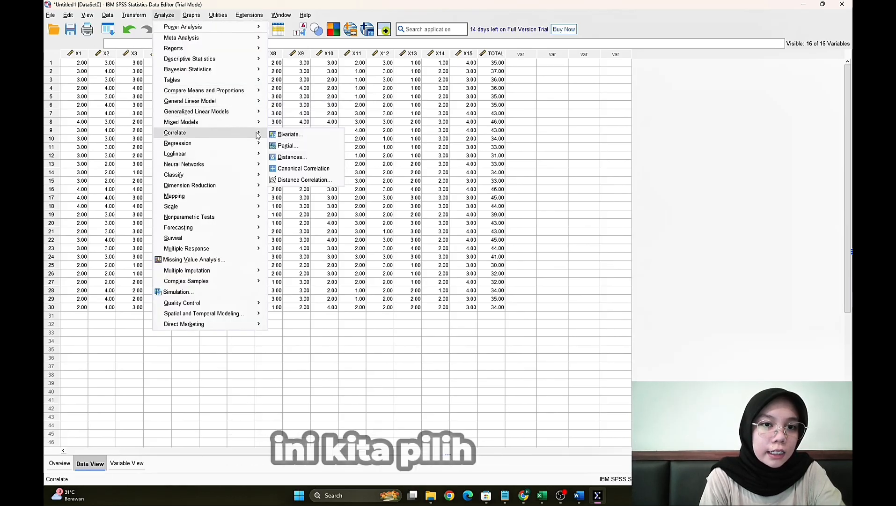
pyautogui.click(289, 135)
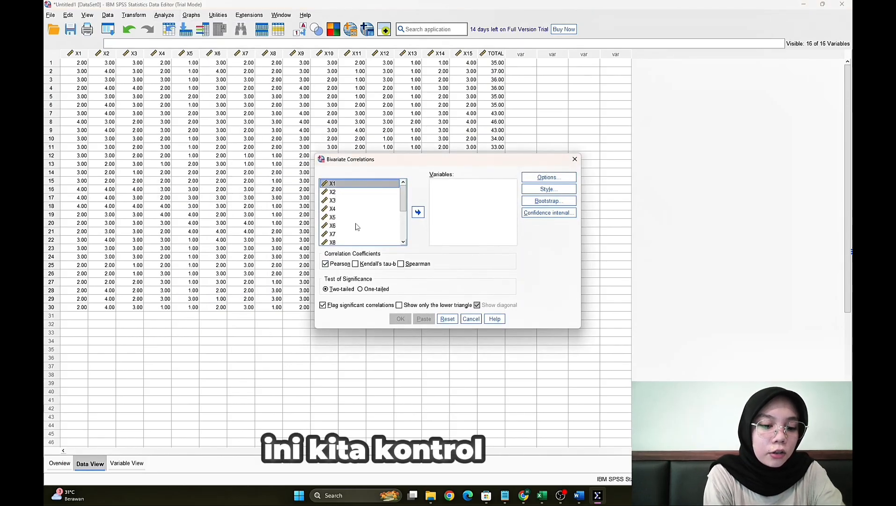
pyautogui.hotkey('ctrl', 'a')
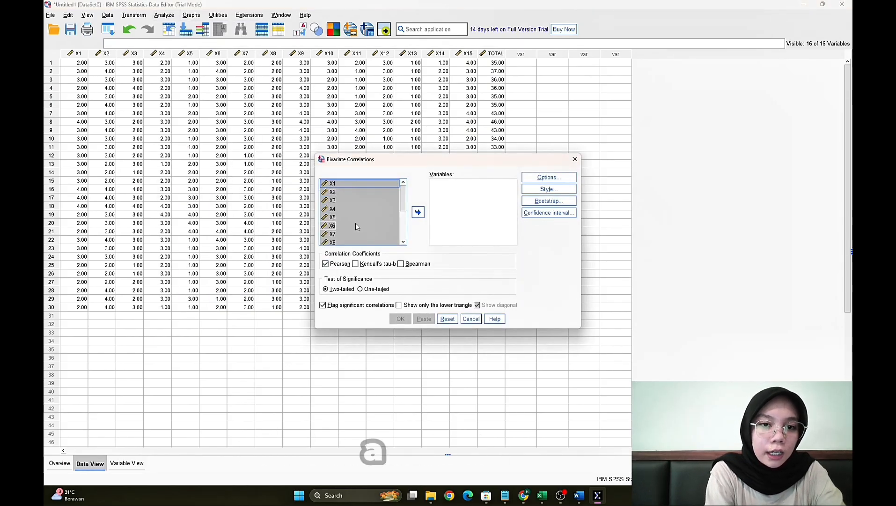
pyautogui.click(417, 212)
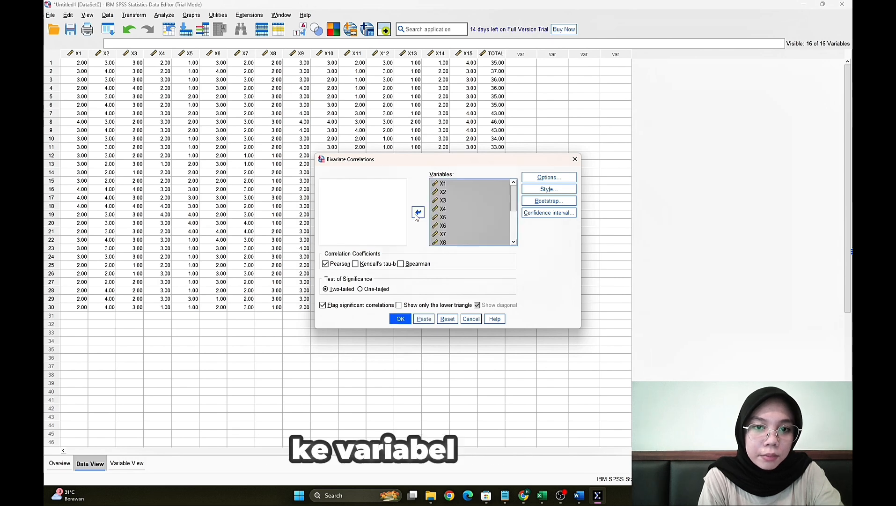
pyautogui.click(401, 321)
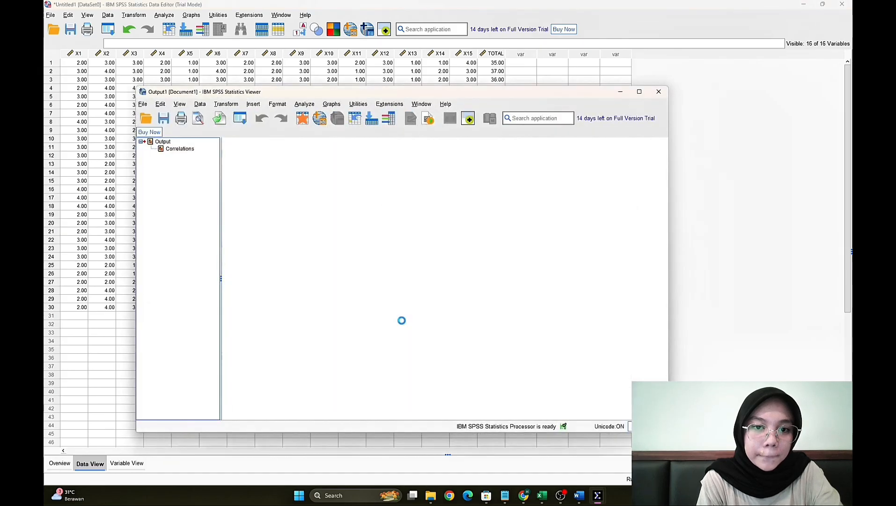
# - Maximize the output window and look over the Correlations table from its start down to the TOTAL row
pyautogui.click(639, 91)
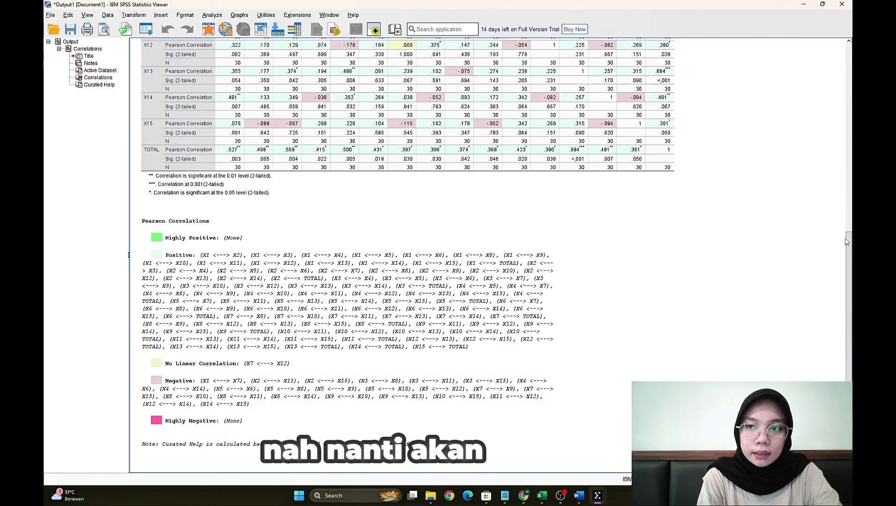
pyautogui.moveTo(850, 243); pyautogui.dragTo(841, 16)
pyautogui.click(415, 136)
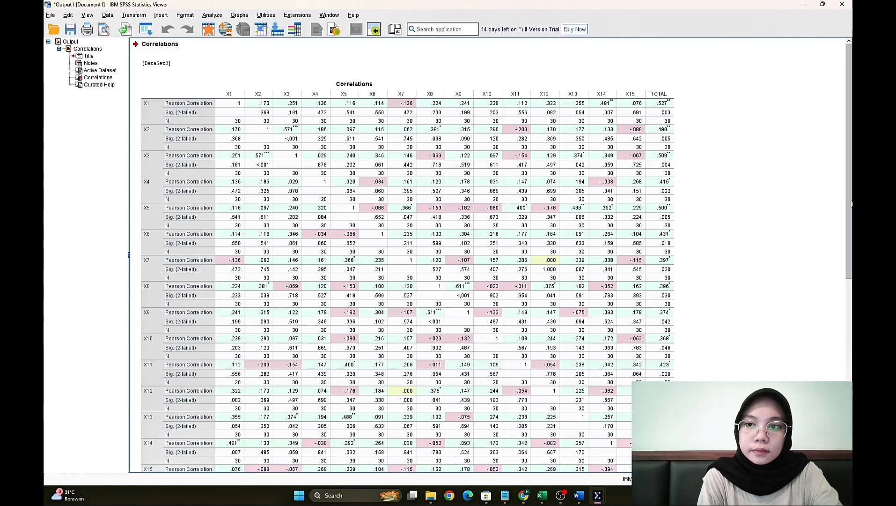
pyautogui.scroll(-1, 850, 215)
pyautogui.scroll(-1, 851, 215)
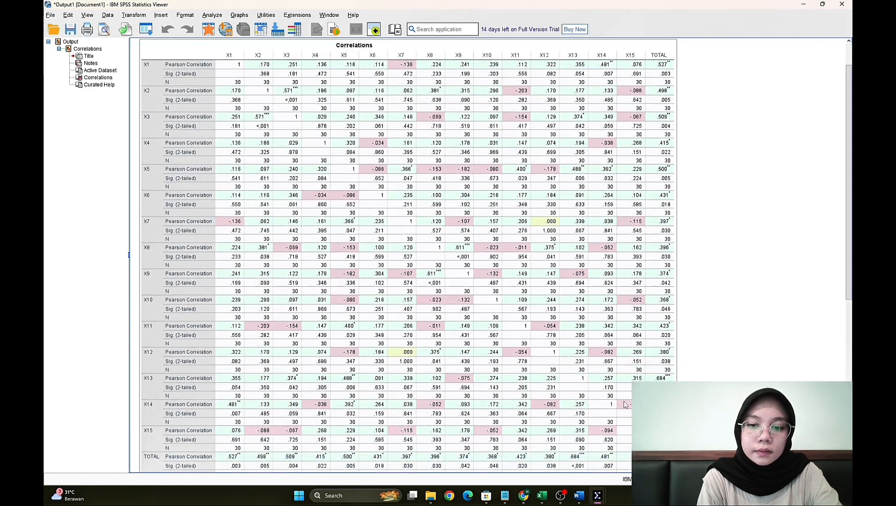
# - Read the r hitung versus r table decision rules in the Word document and check the respondent count in the SPSS output
pyautogui.click(581, 450)
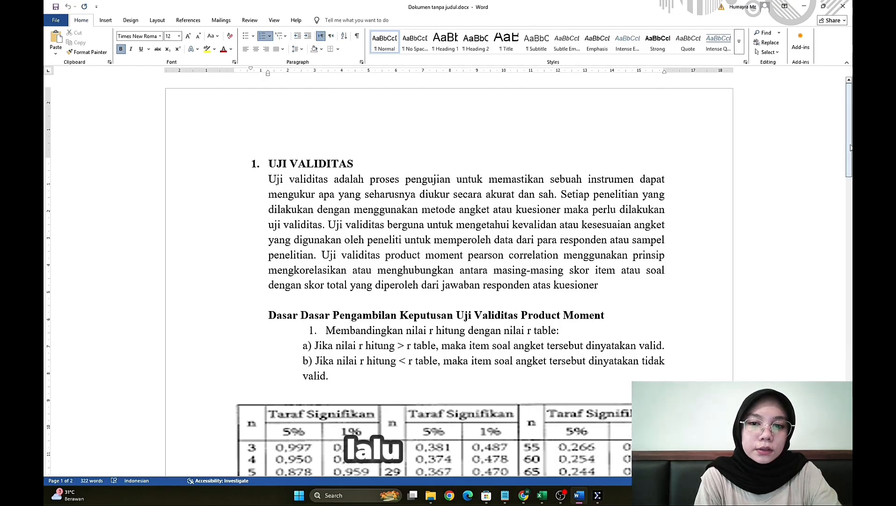
pyautogui.moveTo(849, 148); pyautogui.dragTo(848, 197)
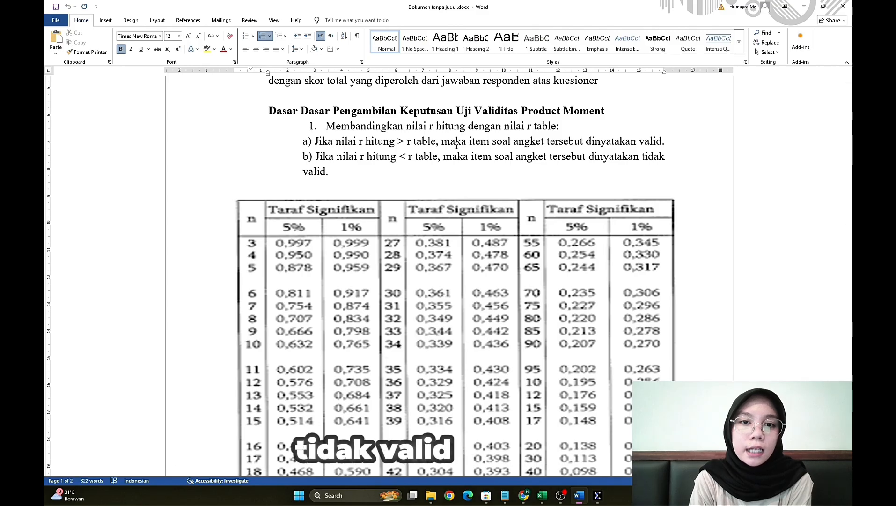
pyautogui.moveTo(560, 494)
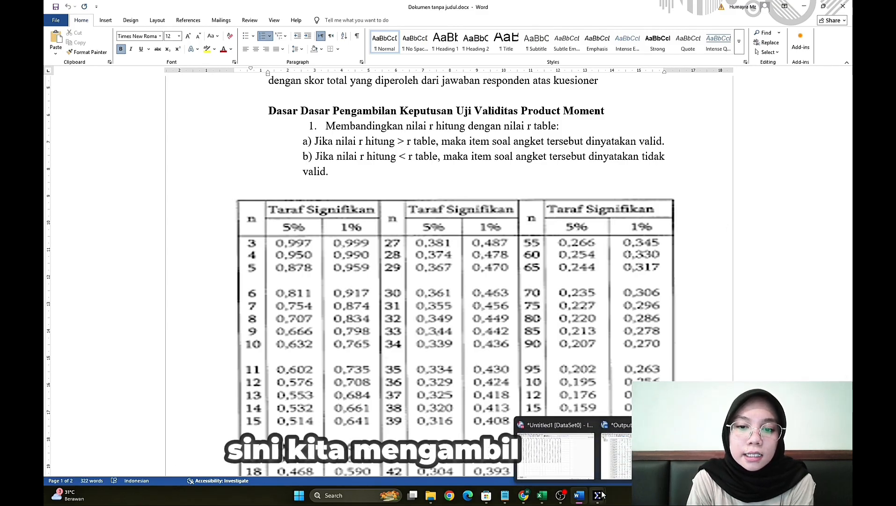
pyautogui.click(584, 467)
pyautogui.click(616, 450)
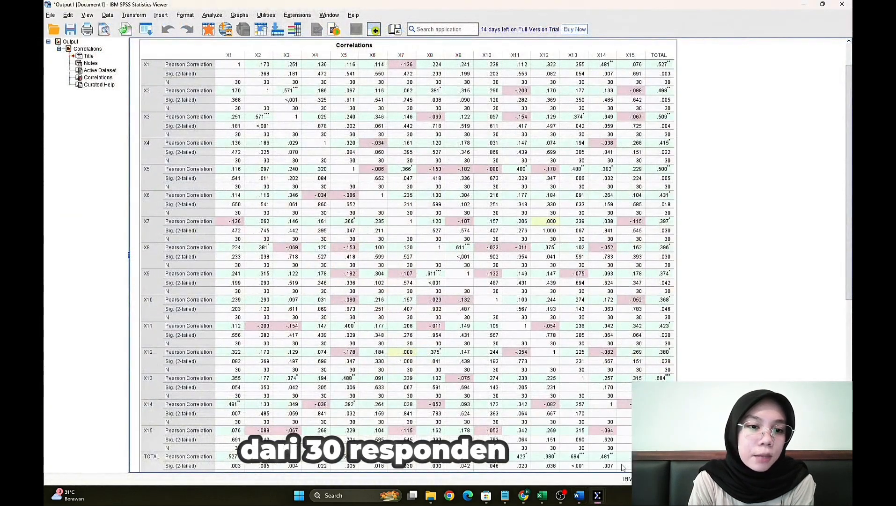
# - Switch back to the Word document and look up the r table value for n = 30 at the 5% significance level
pyautogui.moveTo(581, 495)
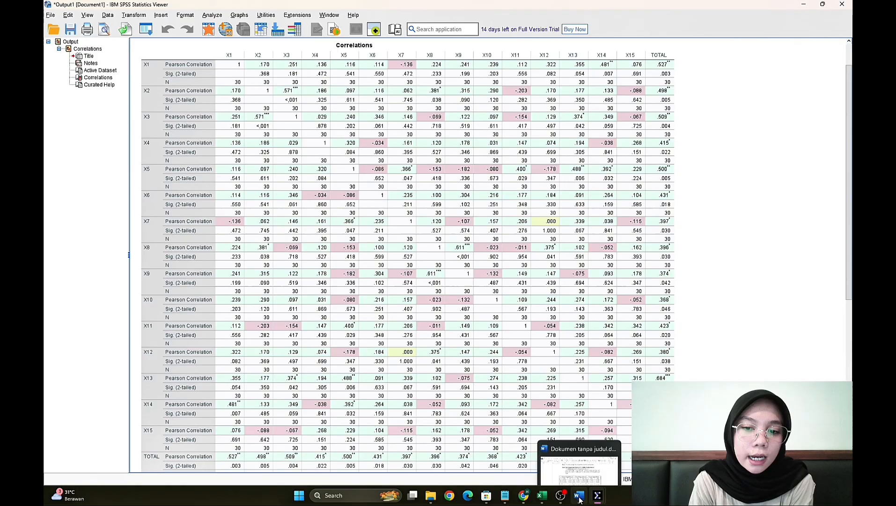
pyautogui.click(575, 458)
pyautogui.moveTo(848, 178); pyautogui.dragTo(849, 210)
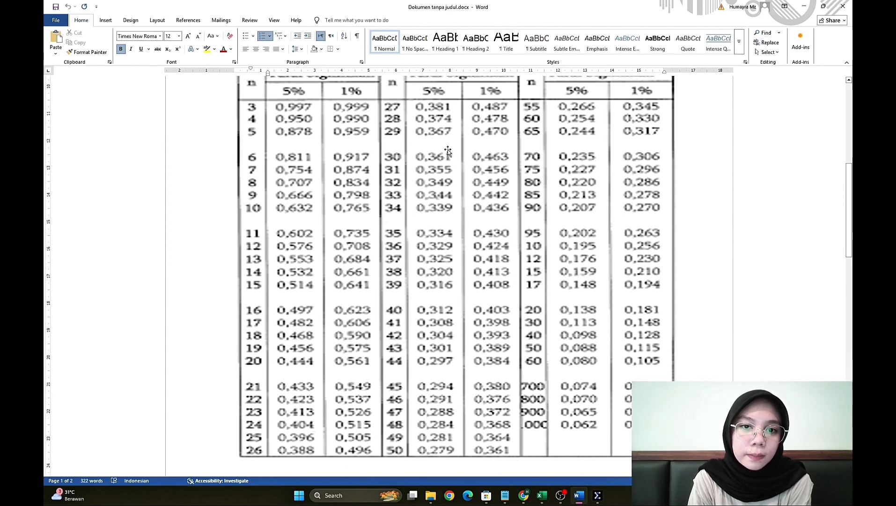
# - Return to the SPSS output and examine each item's Pearson correlation in the TOTAL column against the r table value
pyautogui.moveTo(597, 494)
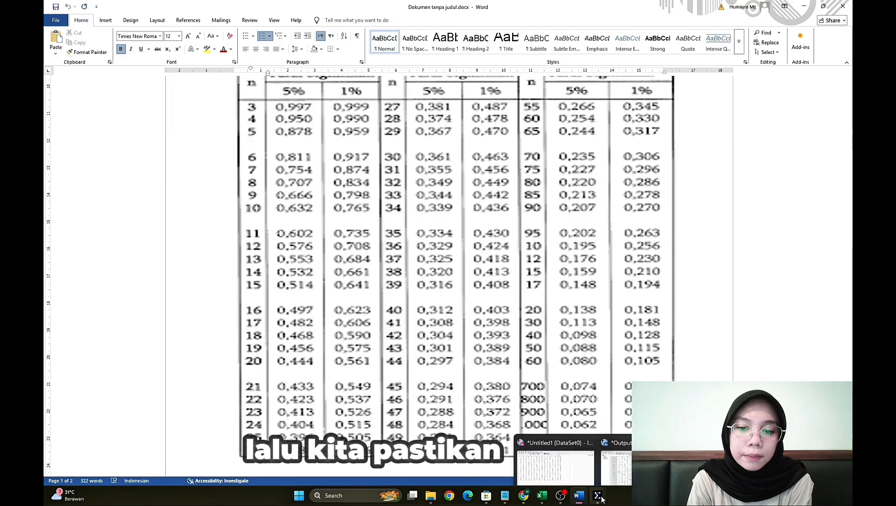
pyautogui.click(623, 464)
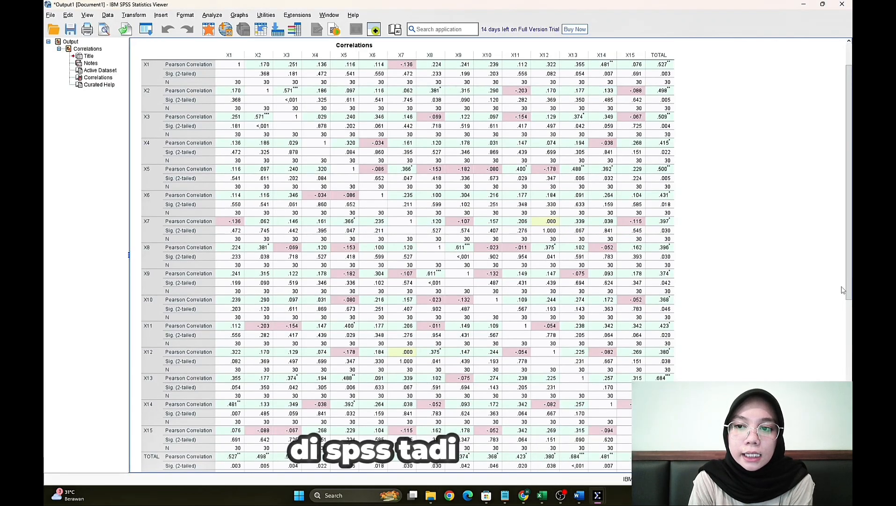
pyautogui.moveTo(850, 280); pyautogui.dragTo(851, 257)
pyautogui.click(652, 115)
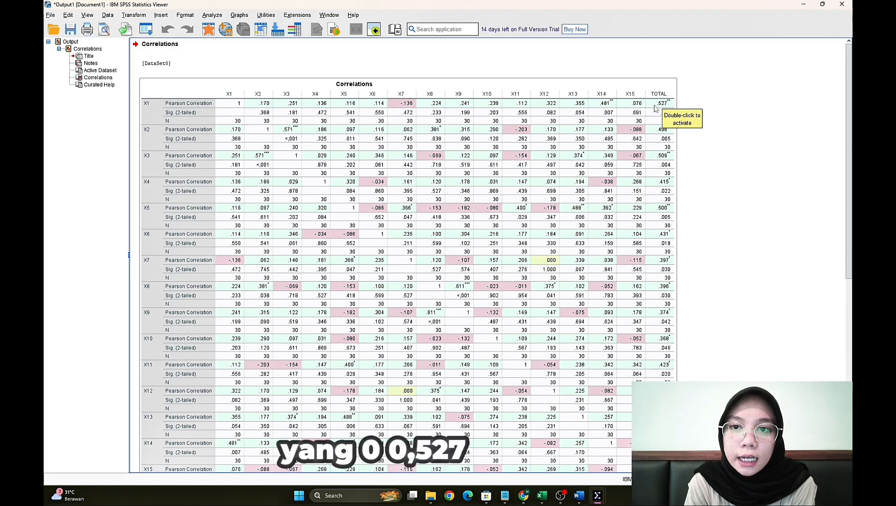
pyautogui.scroll(-1, 660, 89)
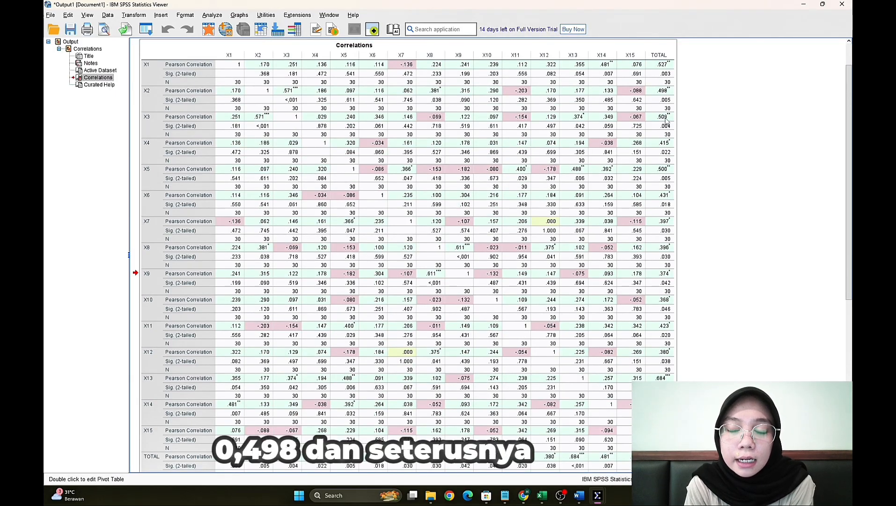
pyautogui.scroll(1, 808, 115)
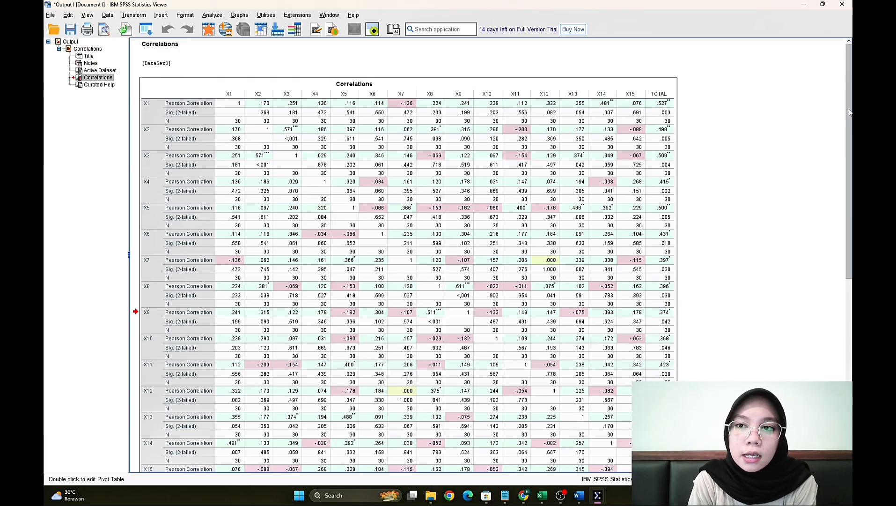
# - Switch to the Word document and read the rules comparing Sig. (2-tailed) with the 0,05 probability
pyautogui.moveTo(849, 111); pyautogui.dragTo(849, 171)
pyautogui.scroll(5, 587, 466)
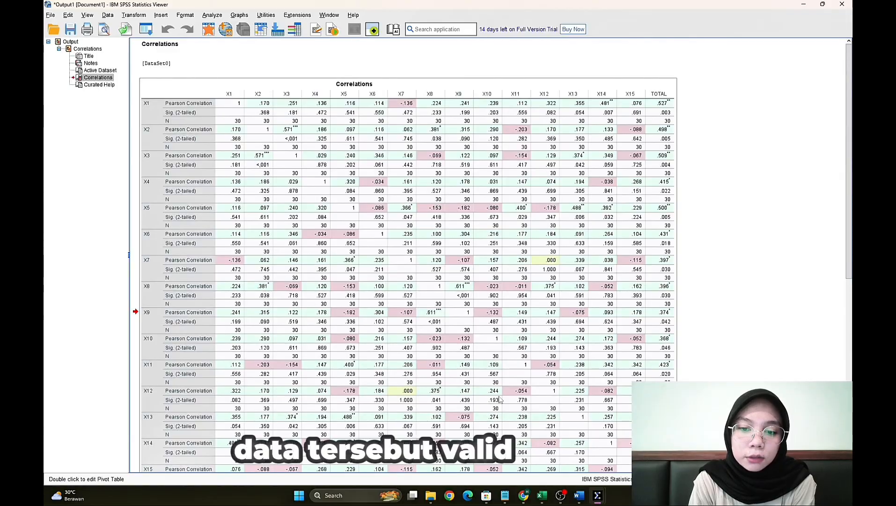
pyautogui.click(579, 458)
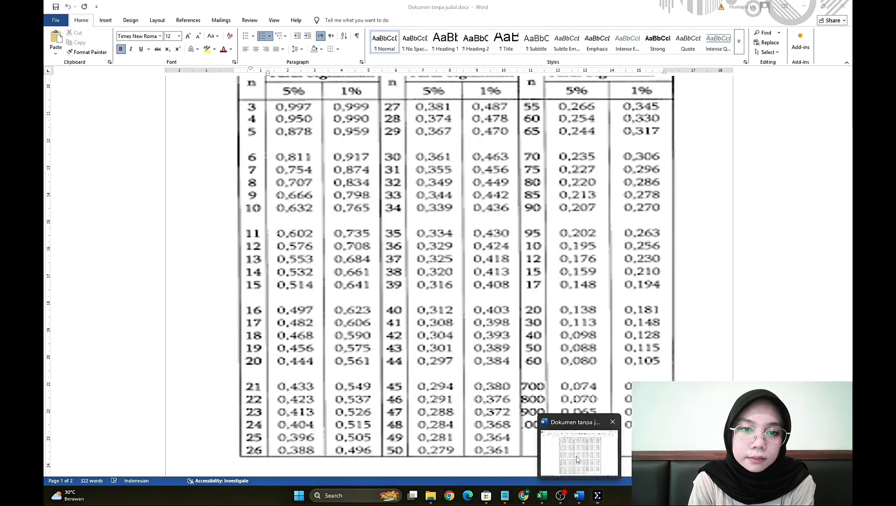
pyautogui.moveTo(845, 265); pyautogui.dragTo(846, 361)
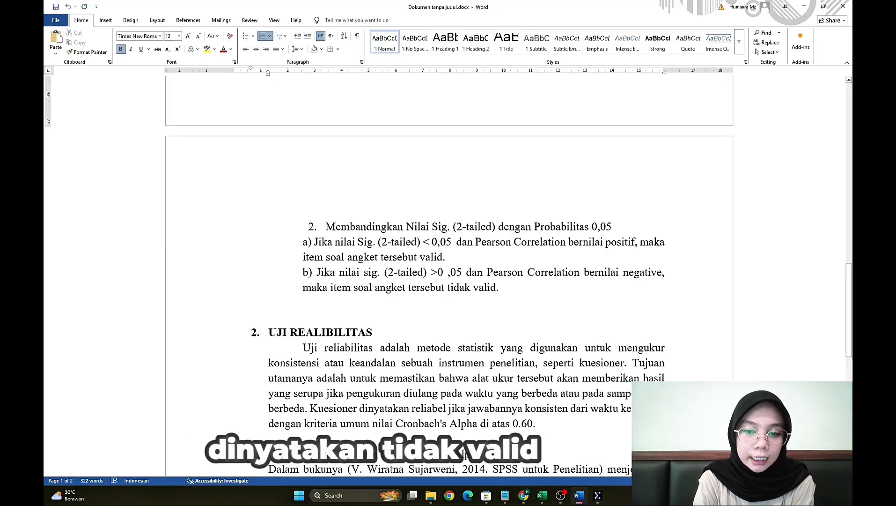
# - Return to the SPSS output and examine each item's Sig. (2-tailed) in the TOTAL column against 0,05
pyautogui.moveTo(598, 496)
pyautogui.click(617, 450)
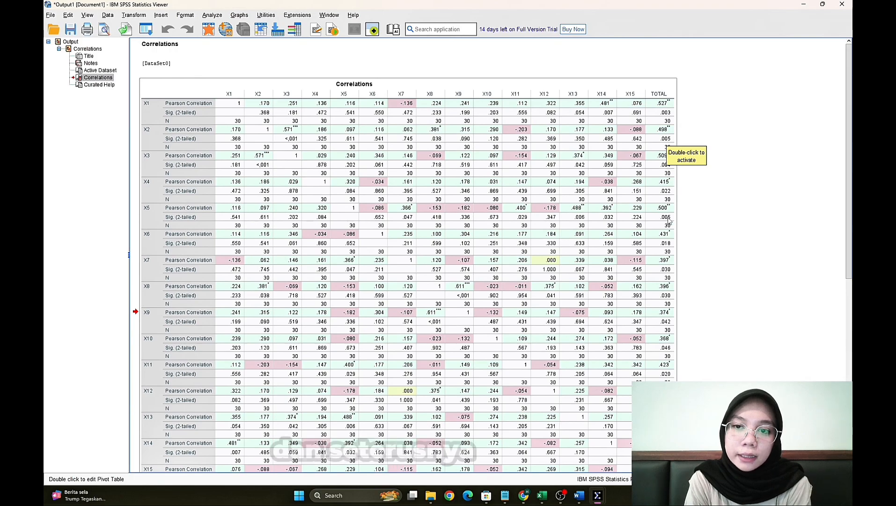
pyautogui.moveTo(848, 218); pyautogui.dragTo(847, 195)
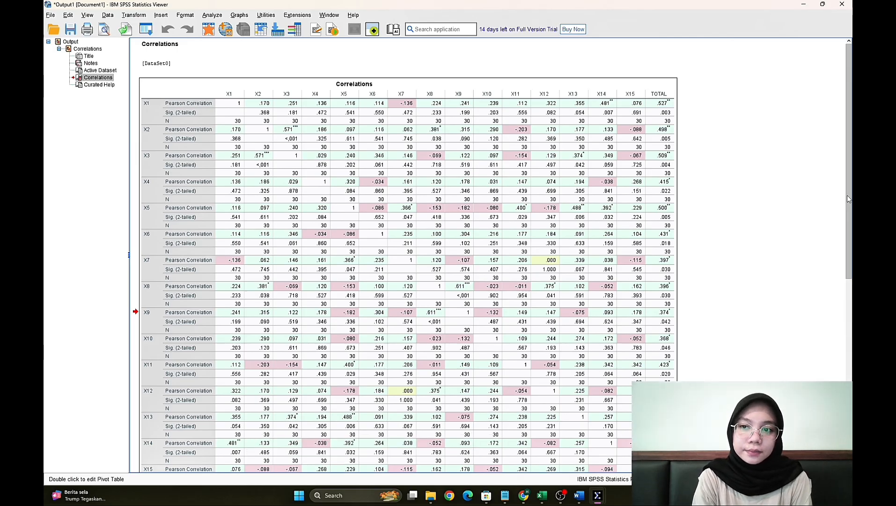
# - Read the Cronbach's Alpha decision rules in the Word document and switch to the SPSS Data Editor
pyautogui.click(561, 496)
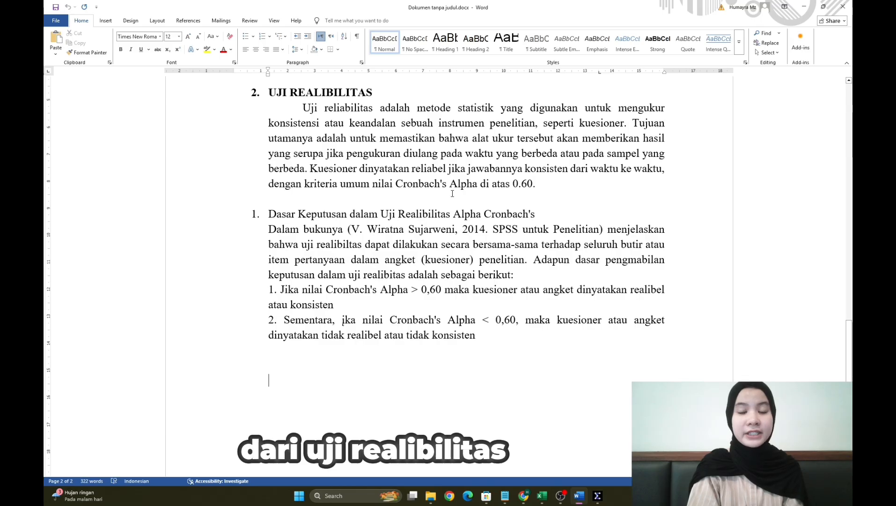
pyautogui.moveTo(583, 495)
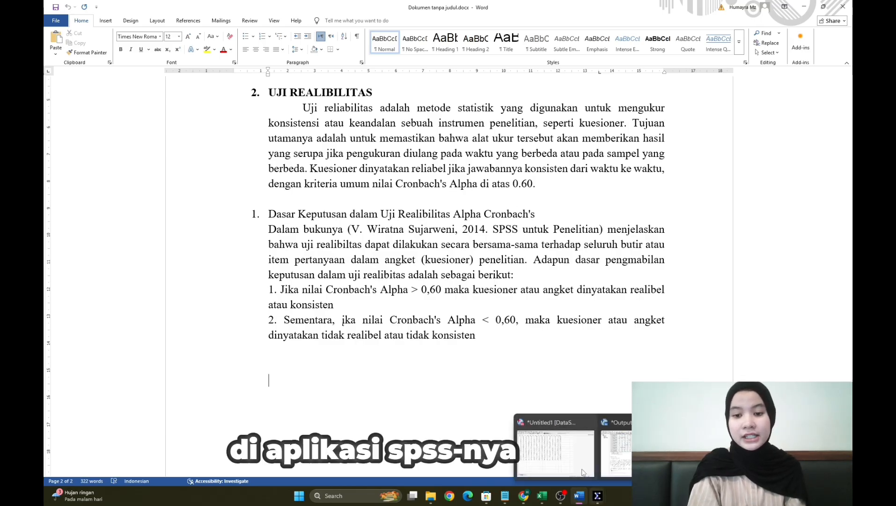
pyautogui.click(578, 450)
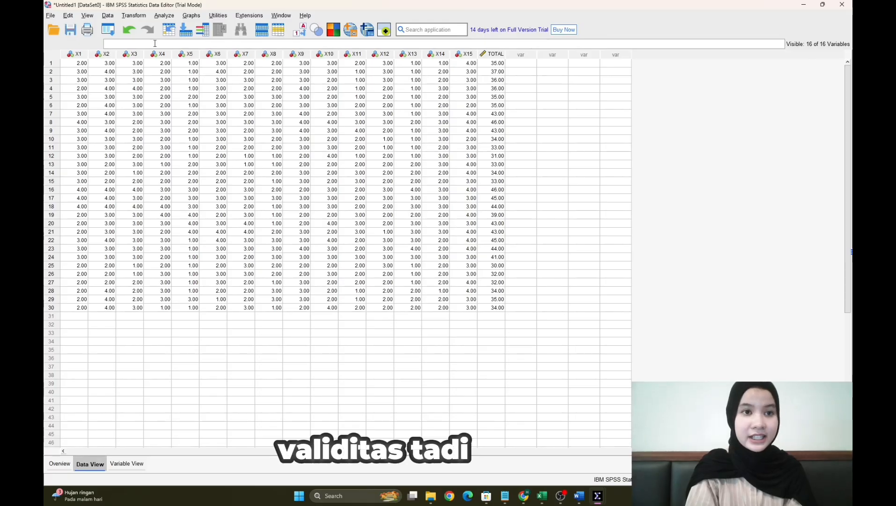
# - Run a Reliability Analysis with the Alpha model on items X1 to X15, excluding TOTAL, and check the Reliability Statistics table
pyautogui.click(165, 15)
pyautogui.moveTo(205, 93)
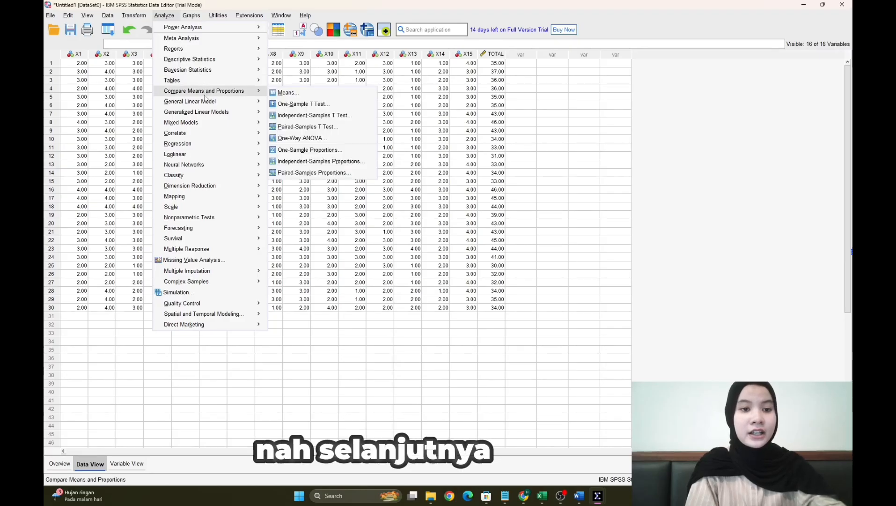
pyautogui.moveTo(192, 202)
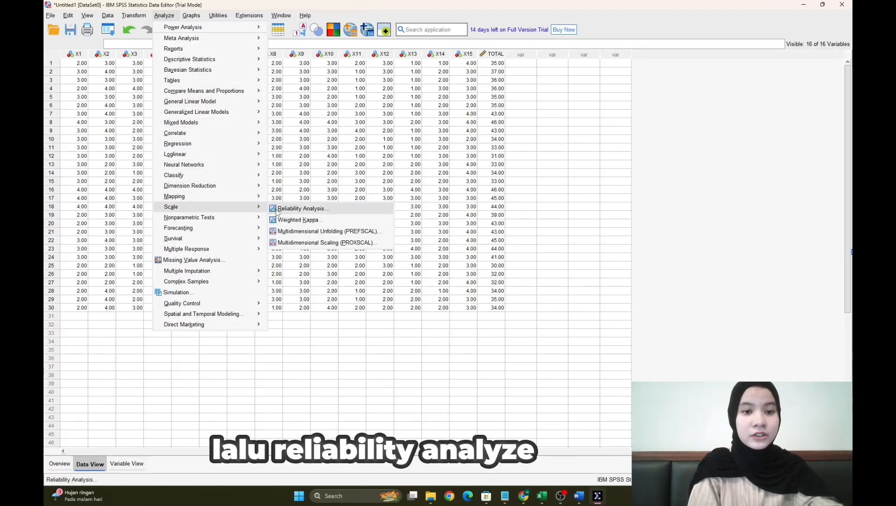
pyautogui.click(278, 209)
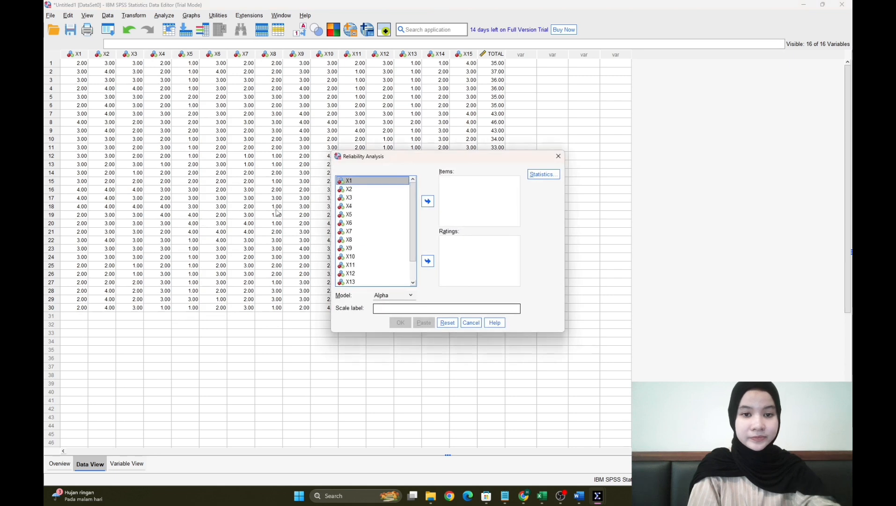
pyautogui.moveTo(412, 212)
pyautogui.mouseDown()
pyautogui.moveTo(414, 237)
pyautogui.moveTo(406, 205)
pyautogui.mouseUp()
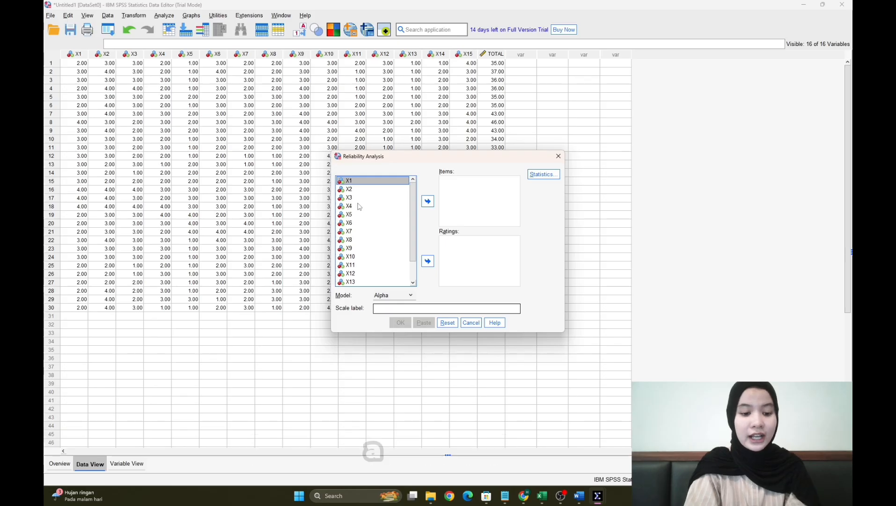
pyautogui.hotkey('ctrl', 'a')
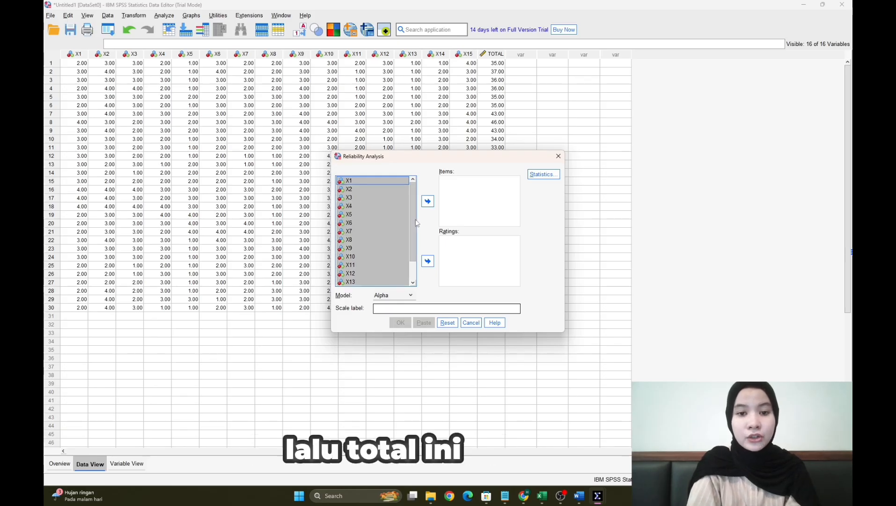
pyautogui.moveTo(413, 220); pyautogui.dragTo(414, 252)
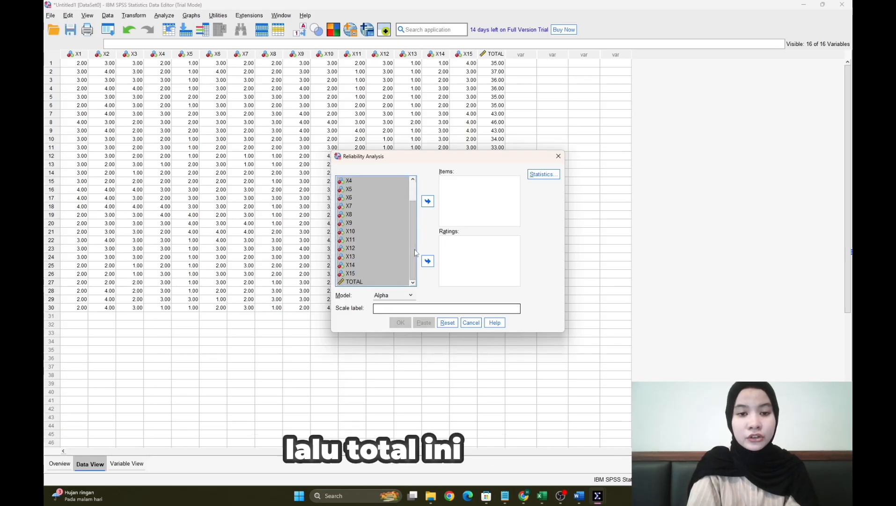
pyautogui.keyDown('ctrl'); pyautogui.click(373, 282); pyautogui.keyUp('ctrl')
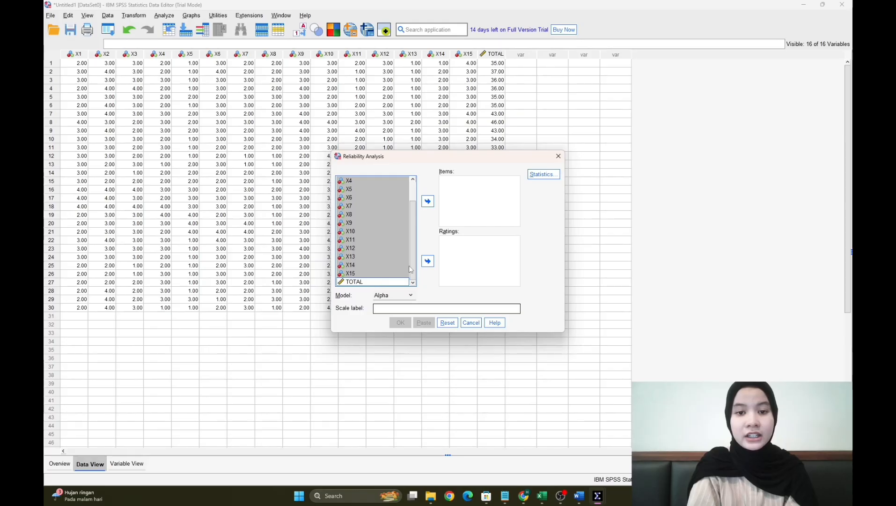
pyautogui.click(426, 201)
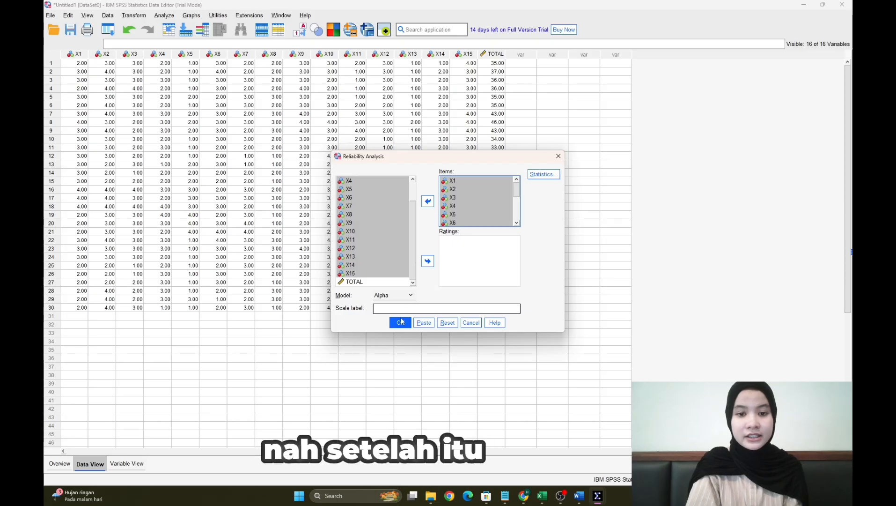
pyautogui.click(399, 322)
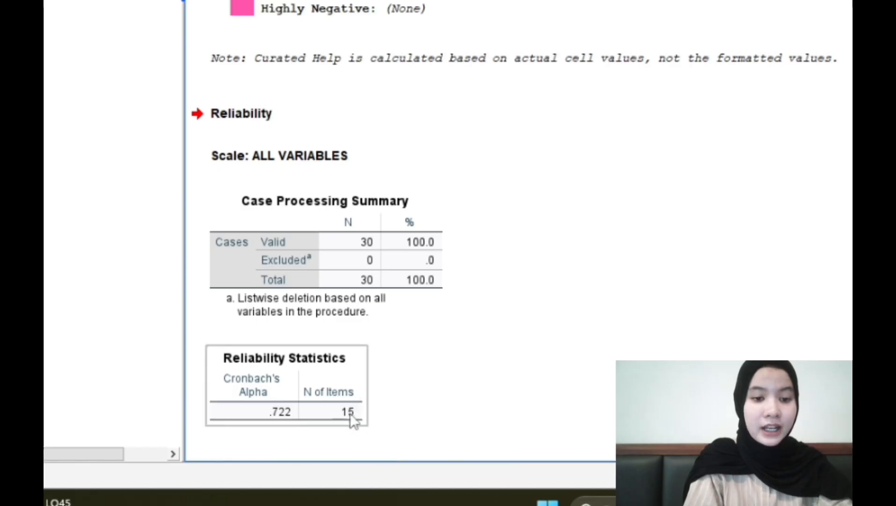
pyautogui.click(370, 400)
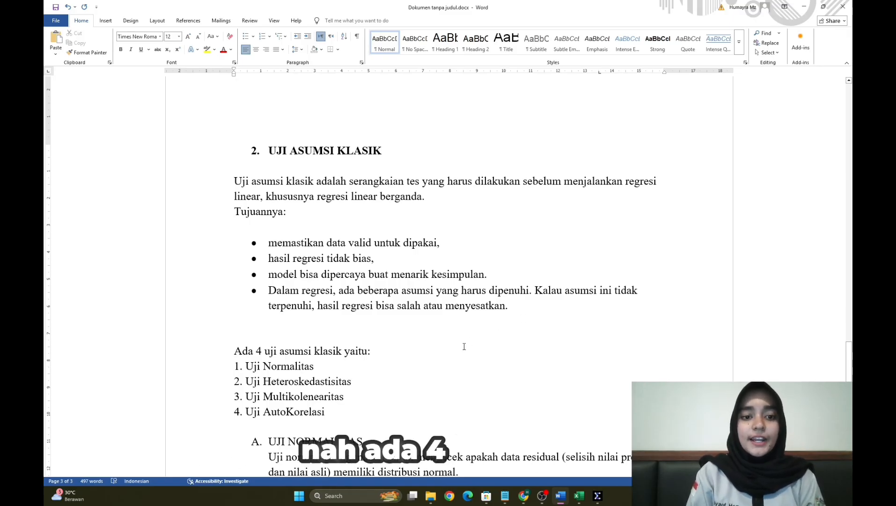
# - Read the Word document's section on the four classical assumption tests, including normality and heteroscedasticity
pyautogui.scroll(-3, 463, 347)
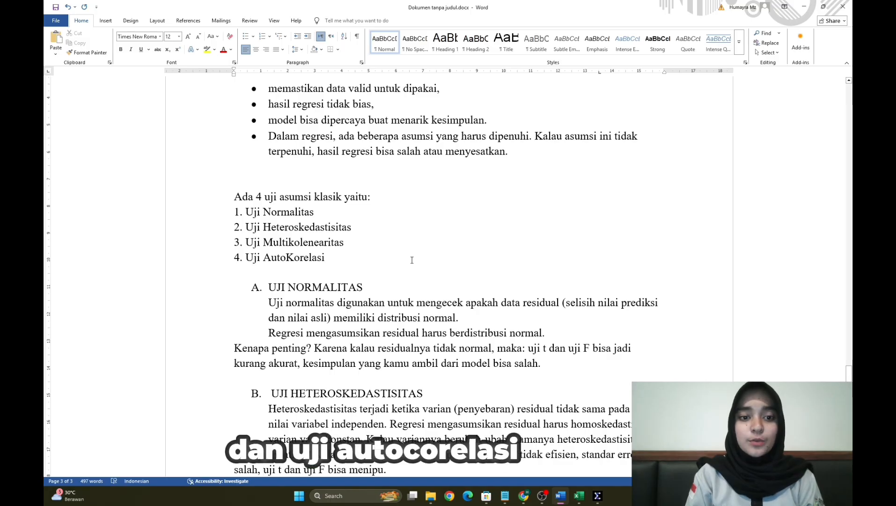
pyautogui.scroll(-3, 427, 296)
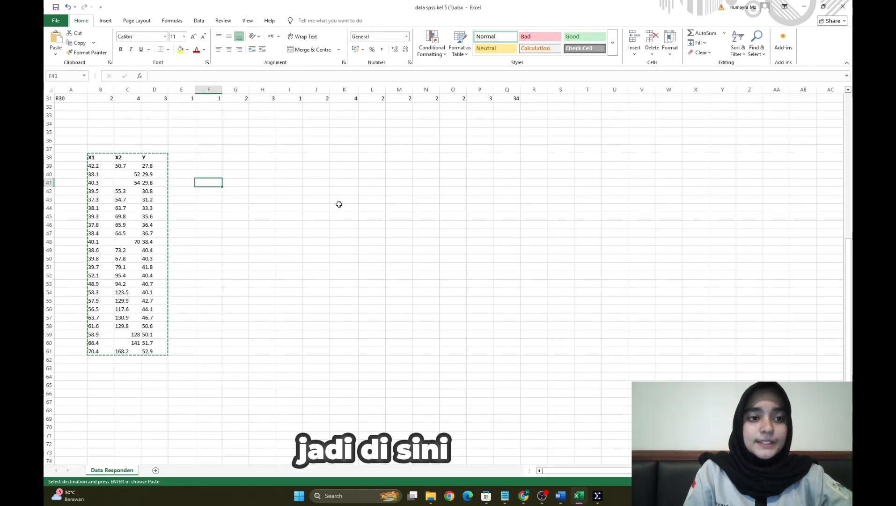
pyautogui.click(296, 232)
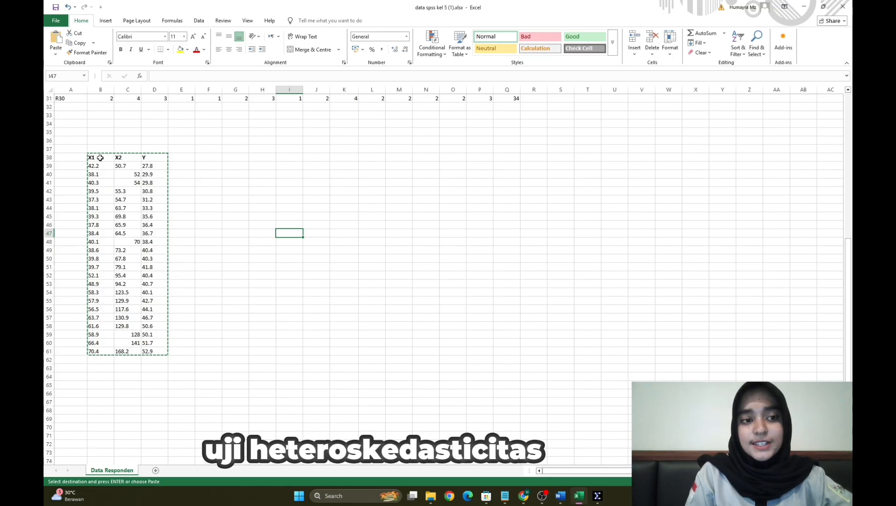
# - Select the X1, X2 and Y data in B38:D61 of the Excel sheet and switch to the empty SPSS Data Editor
pyautogui.moveTo(100, 157); pyautogui.dragTo(160, 350)
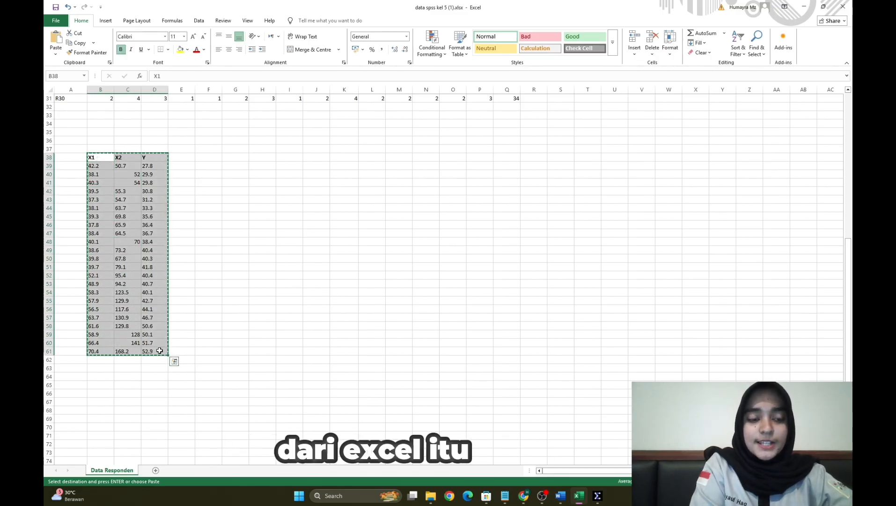
pyautogui.moveTo(597, 494)
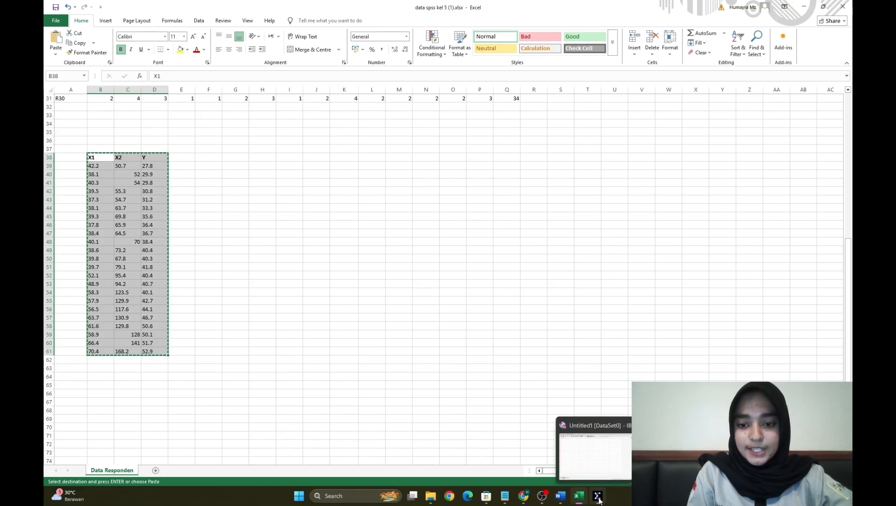
pyautogui.click(605, 463)
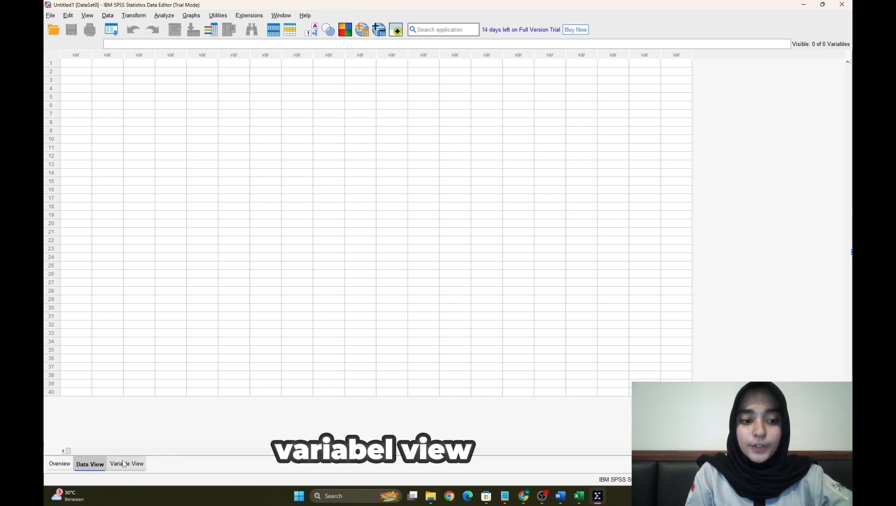
# - Define three variables named X1, X2 and Y in the empty dataset
pyautogui.click(124, 463)
pyautogui.click(79, 52)
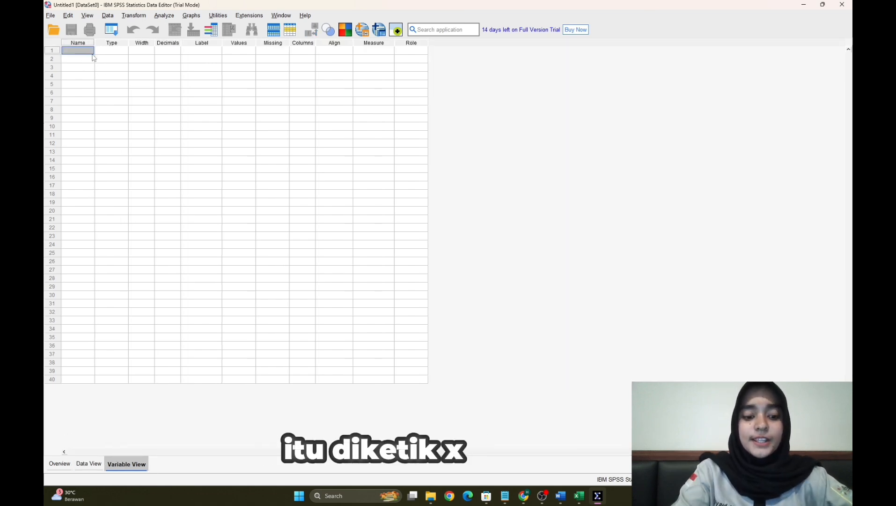
pyautogui.write('x1')
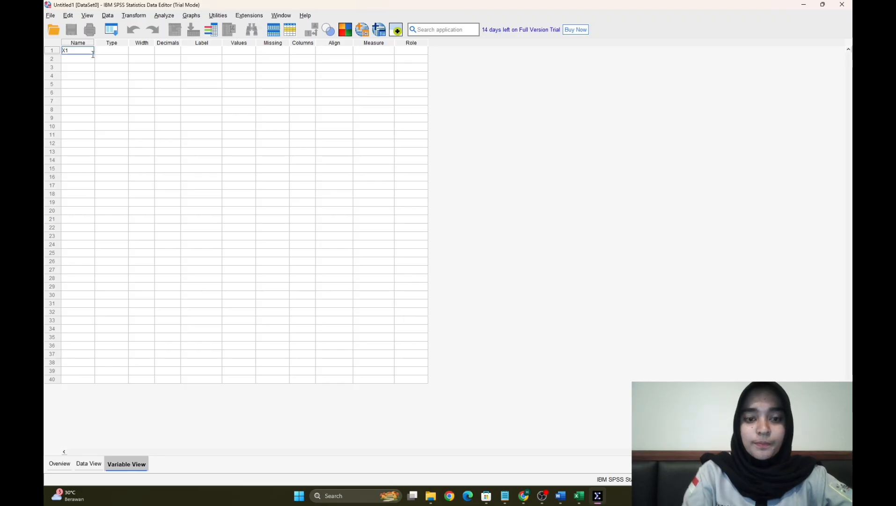
pyautogui.press('Return')
pyautogui.write('X')
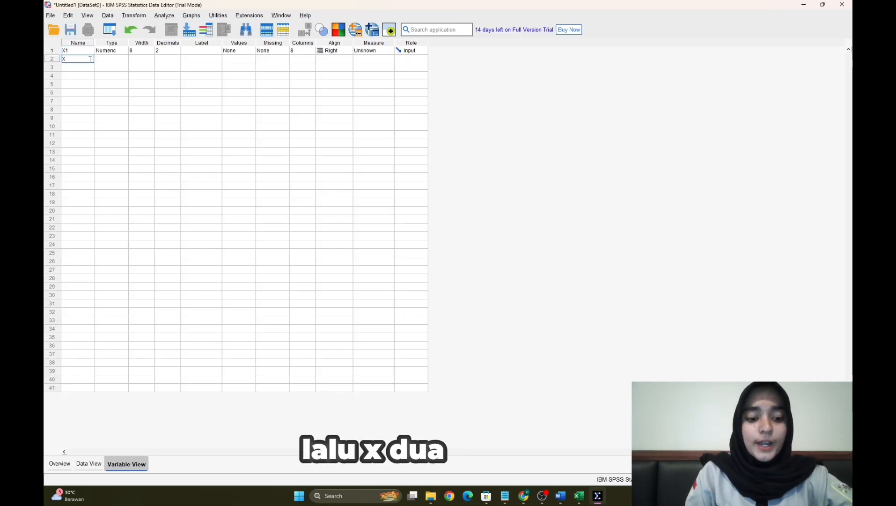
pyautogui.write('2')
pyautogui.press('Return')
pyautogui.write('Y')
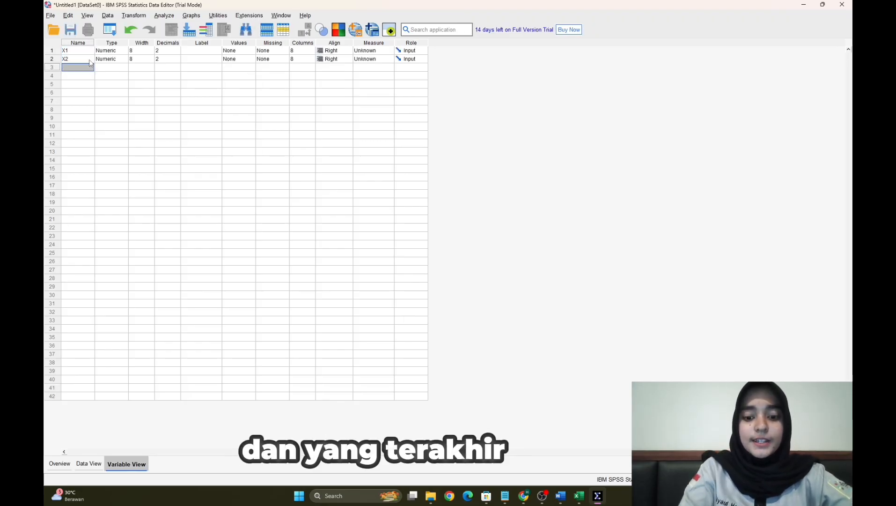
pyautogui.press('Return')
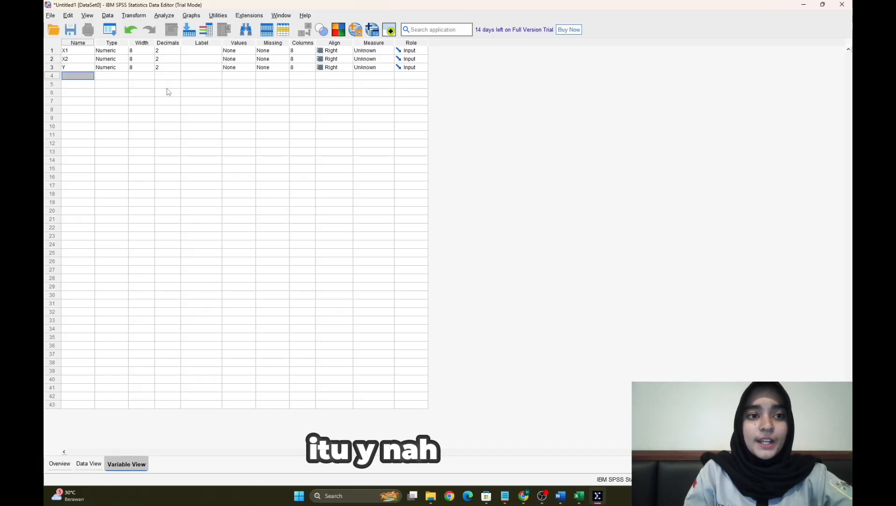
# - Label the variables X1 as Biaya Iklan, X2 as Harga Produk and Y as Penjualan
pyautogui.click(210, 51)
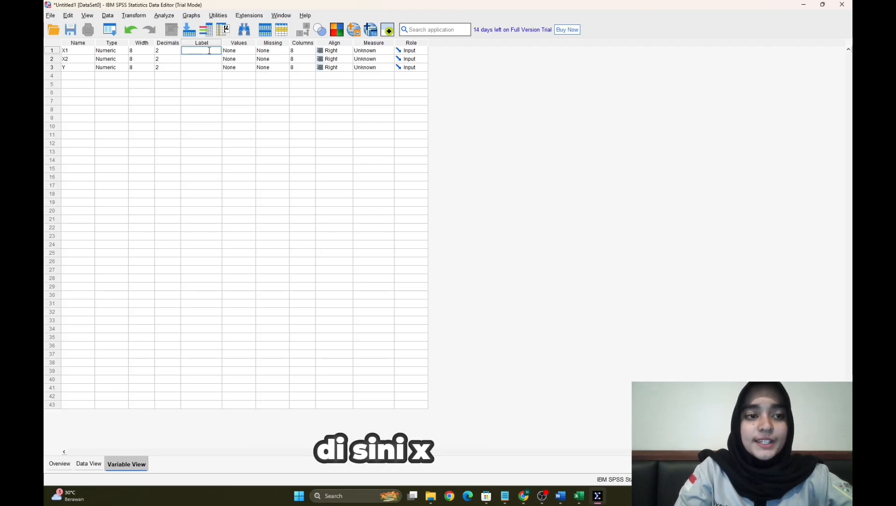
pyautogui.write('b')
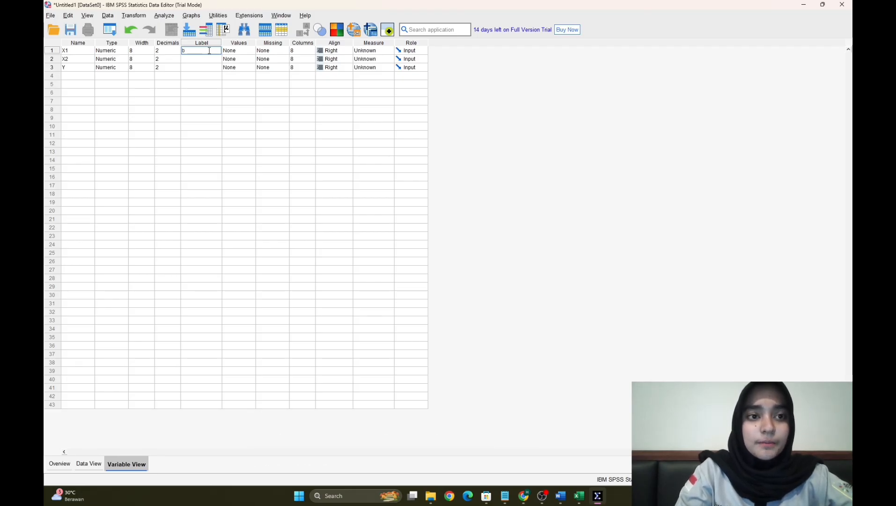
pyautogui.write('iaya ')
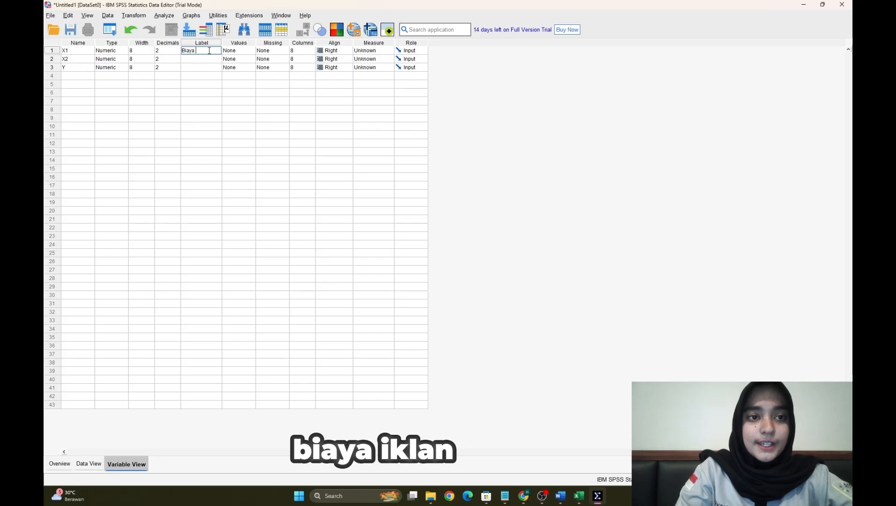
pyautogui.write('Iklan')
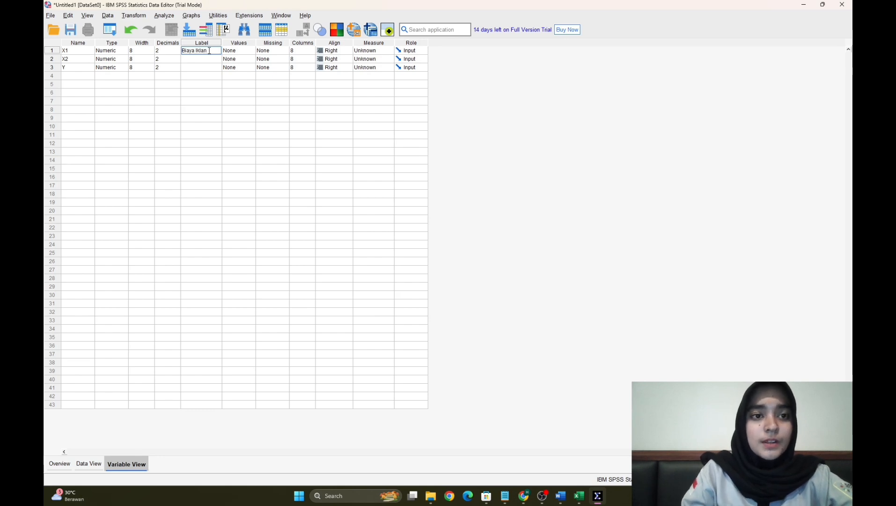
pyautogui.press('Return')
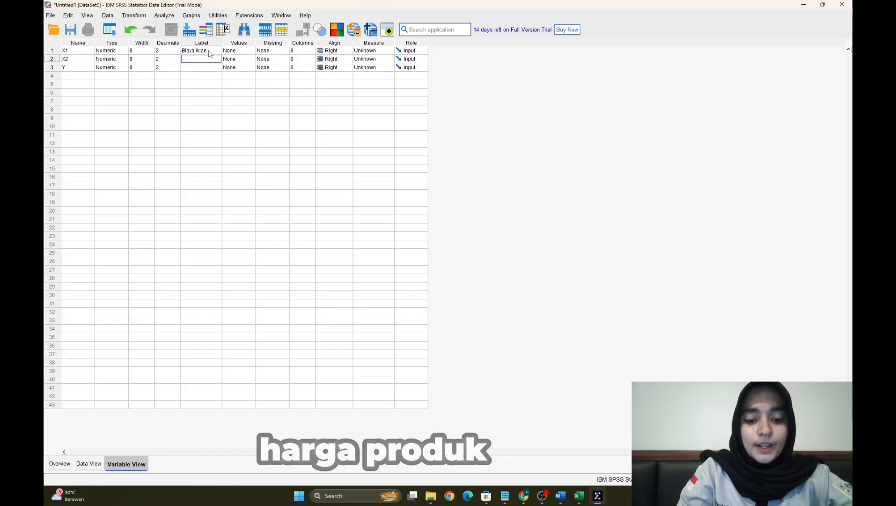
pyautogui.write('Harga Produk')
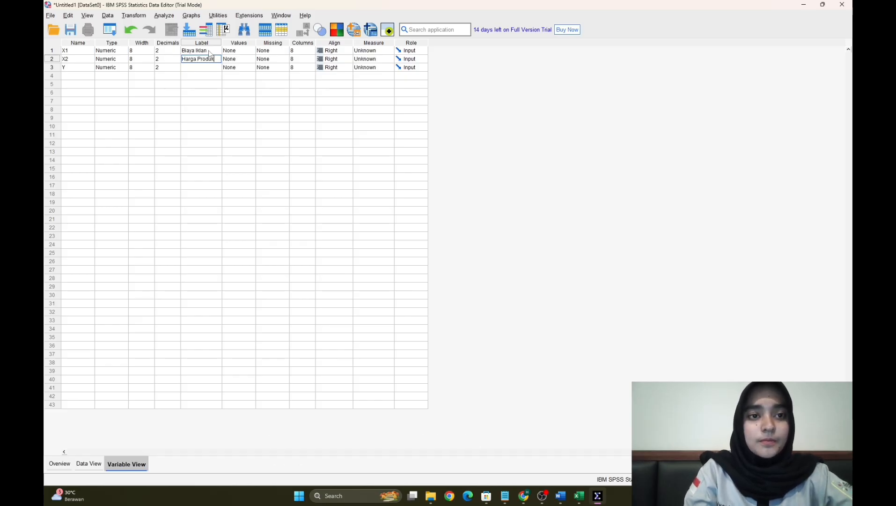
pyautogui.press('Return')
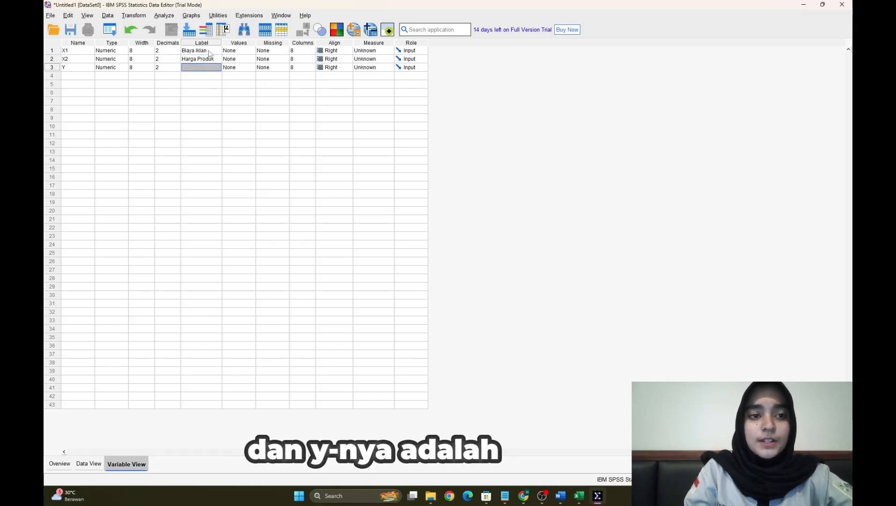
pyautogui.write('p')
pyautogui.press('BackSpace')
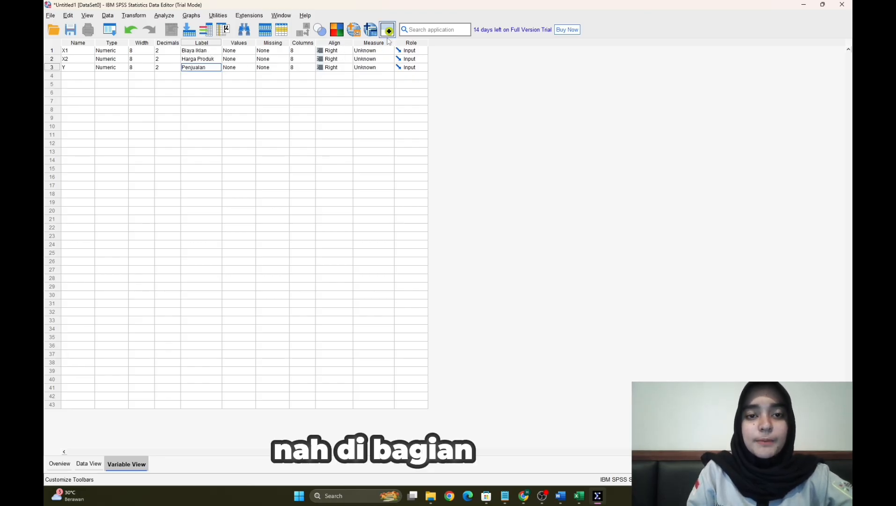
# - Set the measurement level of the variables X1, X2 and Y to Scale
pyautogui.click(373, 51)
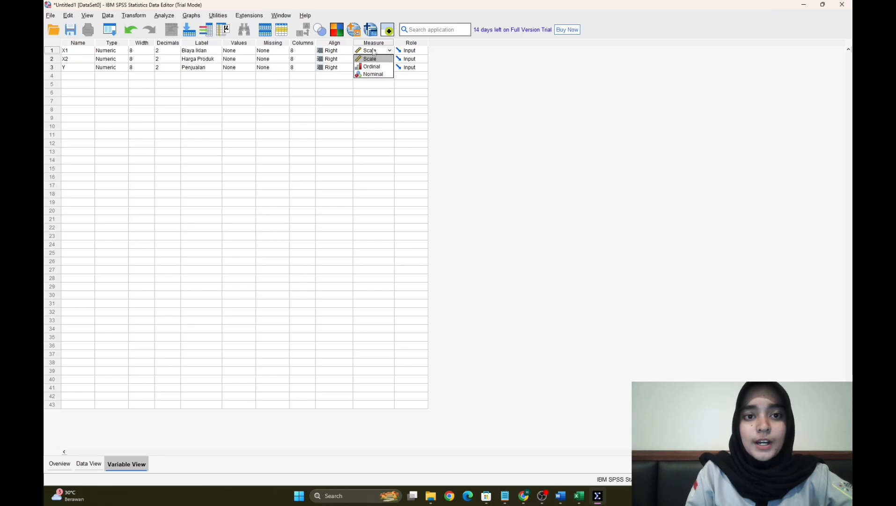
pyautogui.click(375, 55)
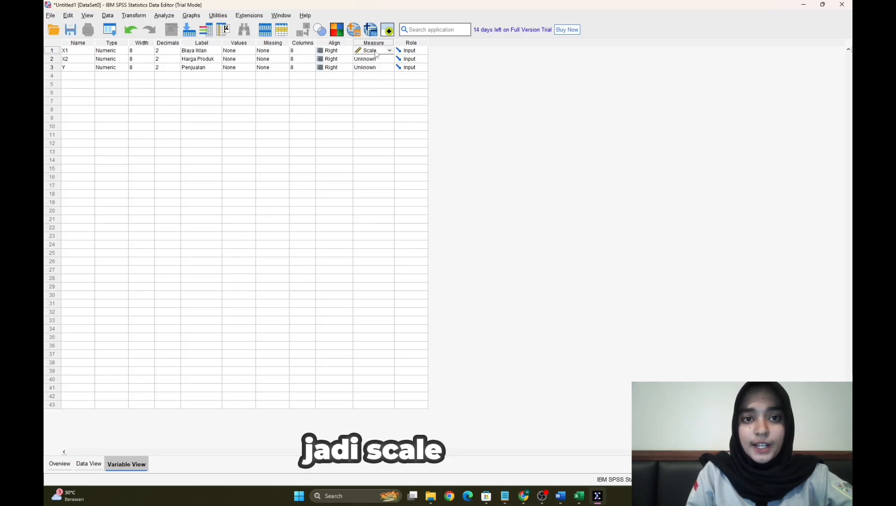
pyautogui.click(375, 60)
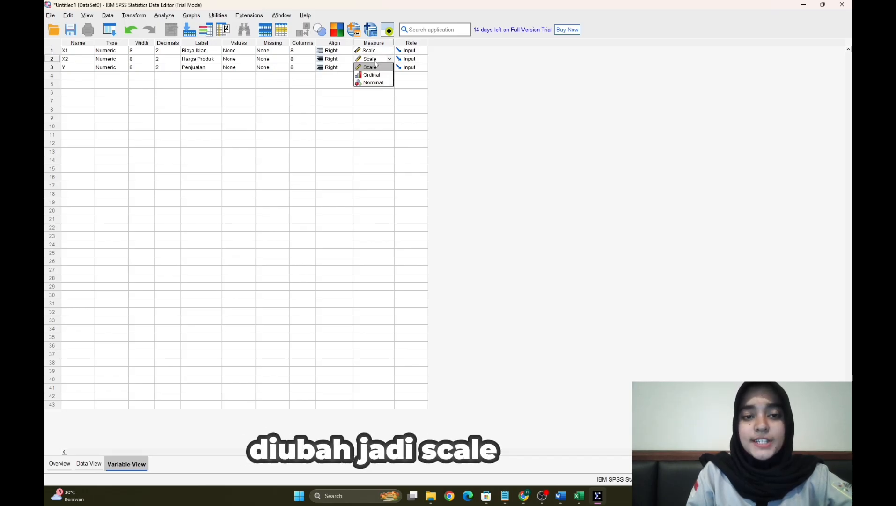
pyautogui.click(233, 239)
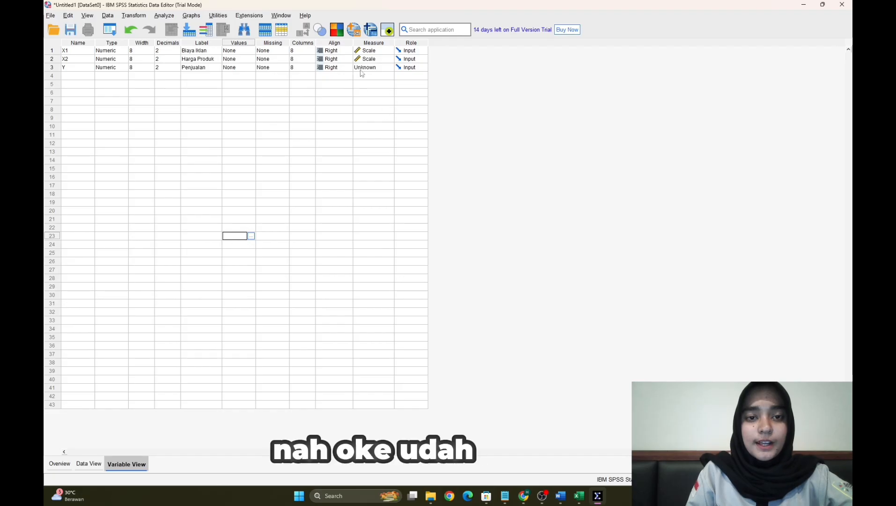
# - Paste the copied Excel data into the dataset's X1, X2 and Y columns, starting at the first case of X1
pyautogui.click(89, 463)
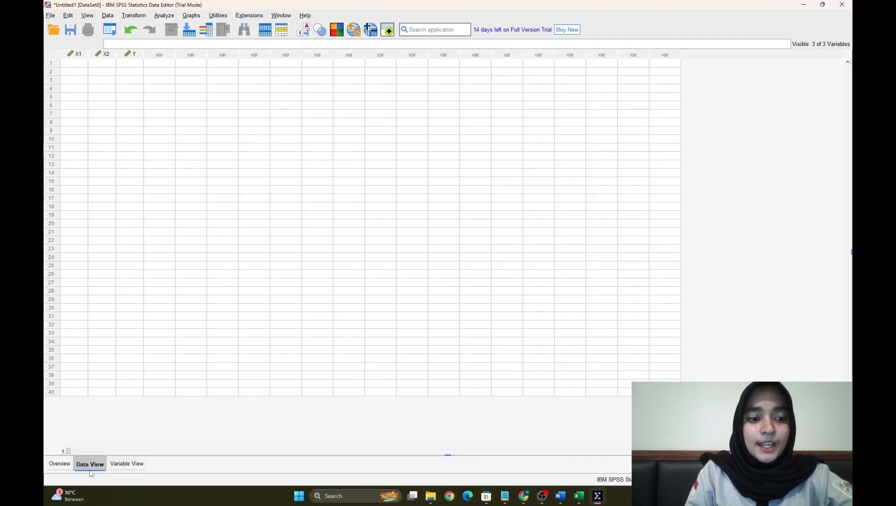
pyautogui.click(79, 63)
pyautogui.write('42.20\t50.70\t27.80 38.10\t52.00\t29.90 40.30\t54.00\t29.80 39.50\t55.30\t30.80 37.30\t54.70\t31.20 38.10\t63.70\t33.30 39.30\t69.80\t35.60 37.80\t65.90\t36.40 38.40\t64.50\t36.70 40.10\t70.00\t38.40 38.60\t73.20\t40.40 39.80\t67.80\t40.30 39.70\t79.10\t41.80 52.10\t95.40\t40.40 48.90\t94.20\t40.70 58.30\t123.50\t40.10 57.90\t129.90\t42.70 56.50\t117.60\t44.10 63.70\t130.90\t46.70 61.60\t129.80\t50.60 58.90\t128.00\t50.10 66.40\t141.00\t51.70 70.40\t168.20\t52.90')
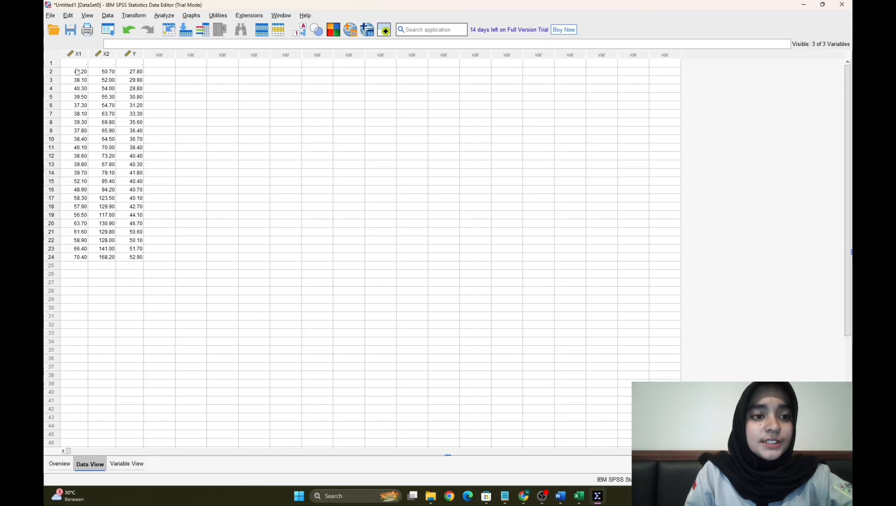
# - Set up a Linear Regression with Biaya Iklan [X1] and Harga Produk [X2] as independents and Penjualan [Y] as dependent
pyautogui.click(164, 16)
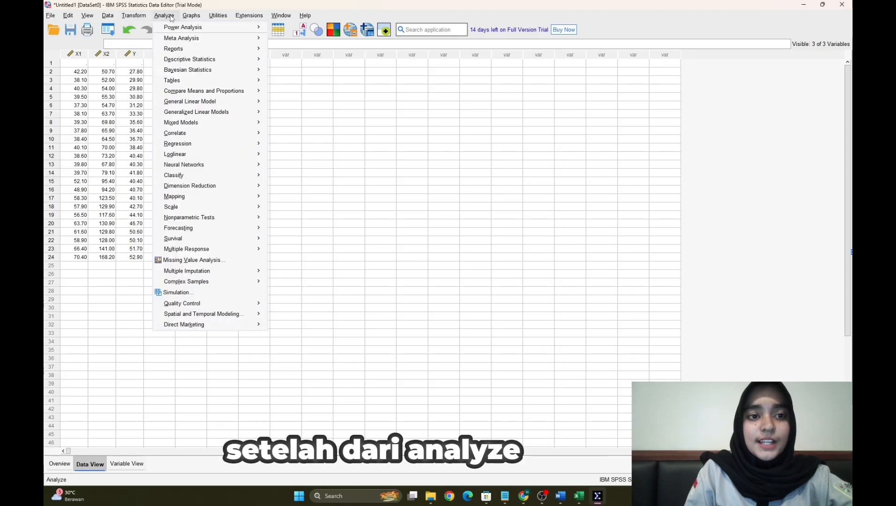
pyautogui.moveTo(208, 137)
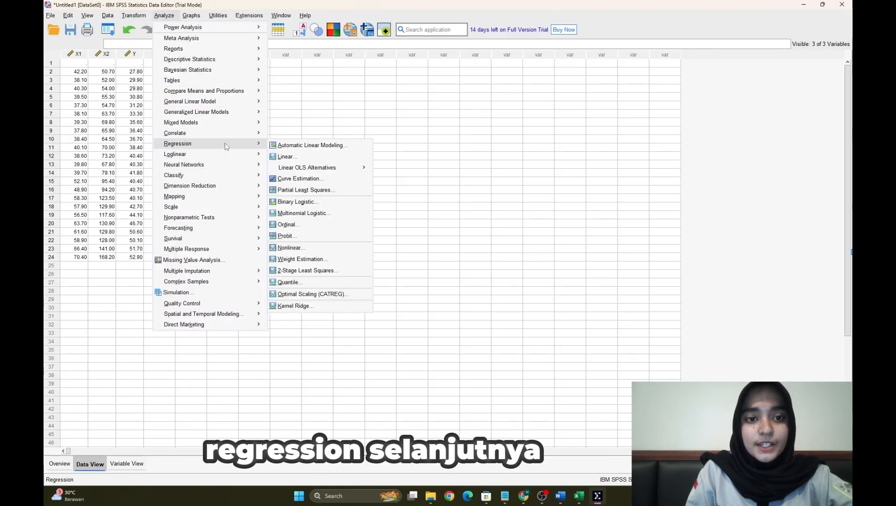
pyautogui.click(306, 157)
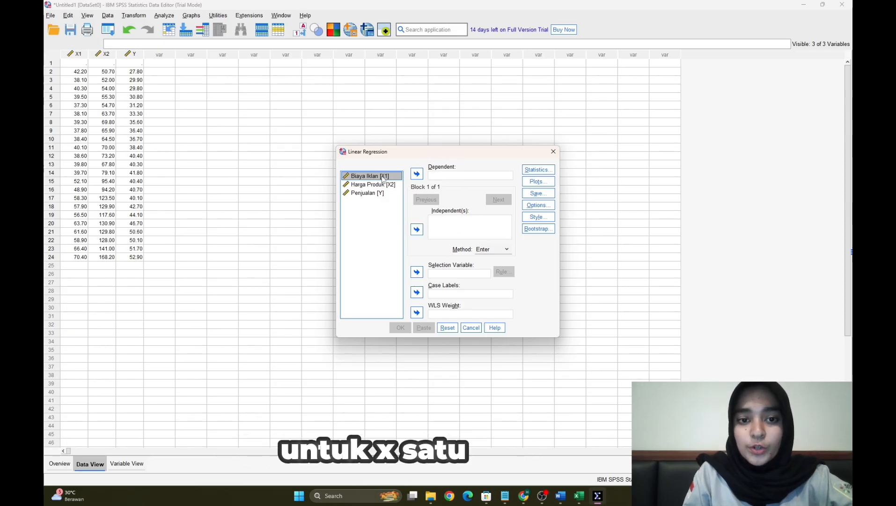
pyautogui.click(416, 229)
pyautogui.click(384, 185)
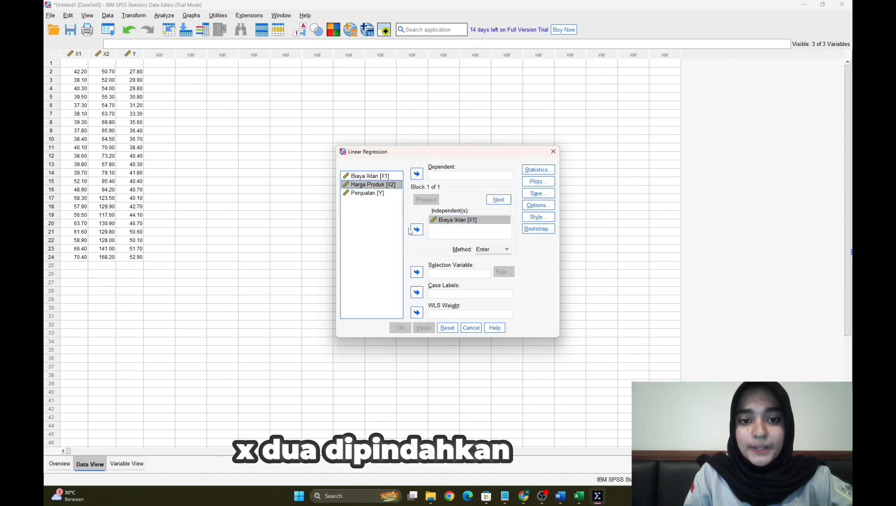
pyautogui.click(416, 230)
pyautogui.click(382, 194)
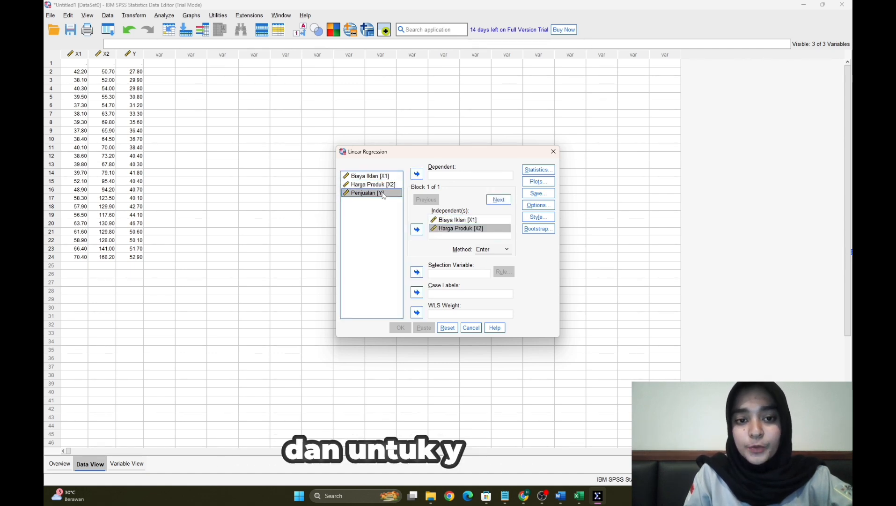
pyautogui.click(416, 174)
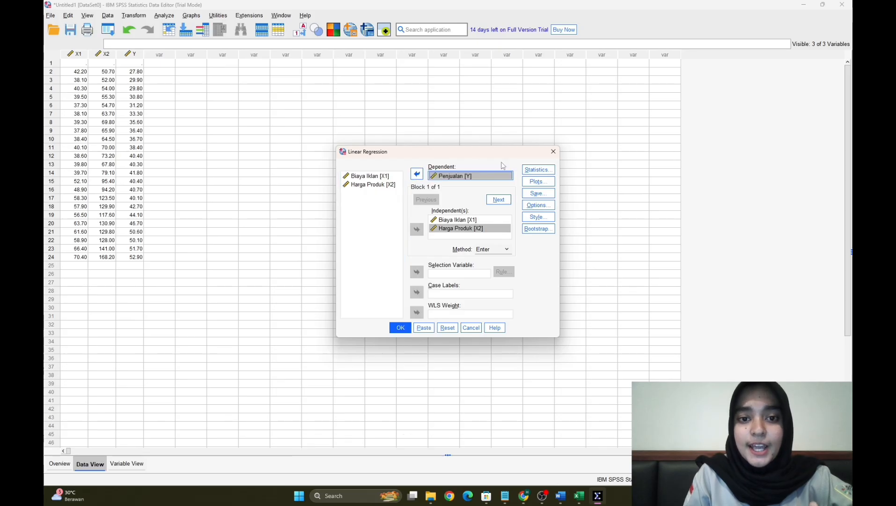
# - Add Collinearity diagnostics to the regression statistics
pyautogui.click(537, 169)
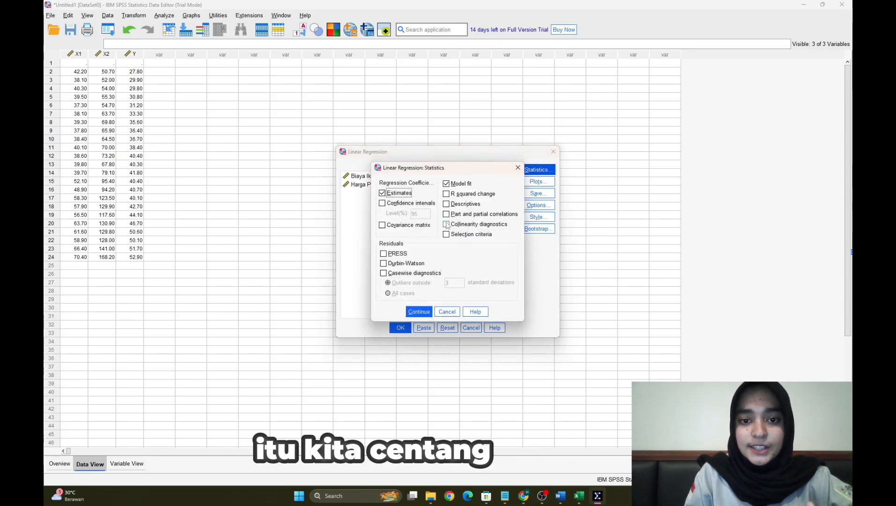
pyautogui.click(447, 224)
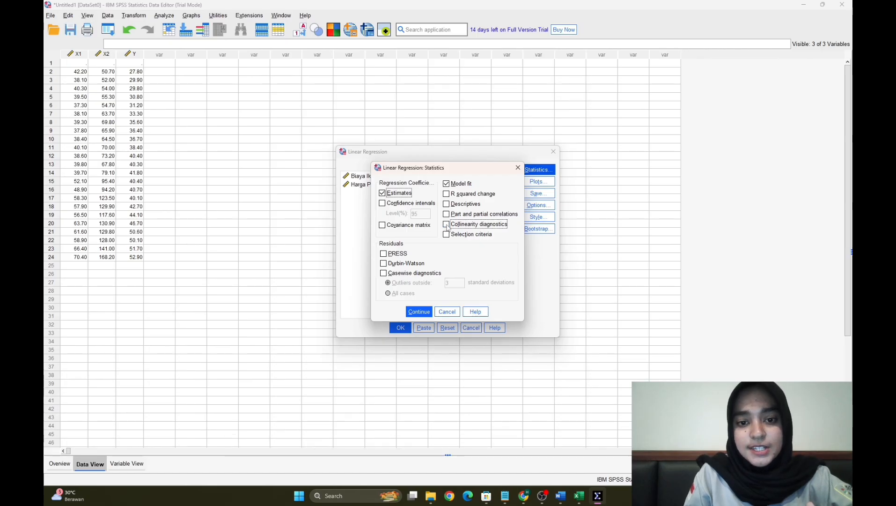
pyautogui.click(418, 312)
# - Configure the regression plots with *SRESID as Y and *ZPRED as X, plus the histogram and normal probability plot
pyautogui.click(536, 181)
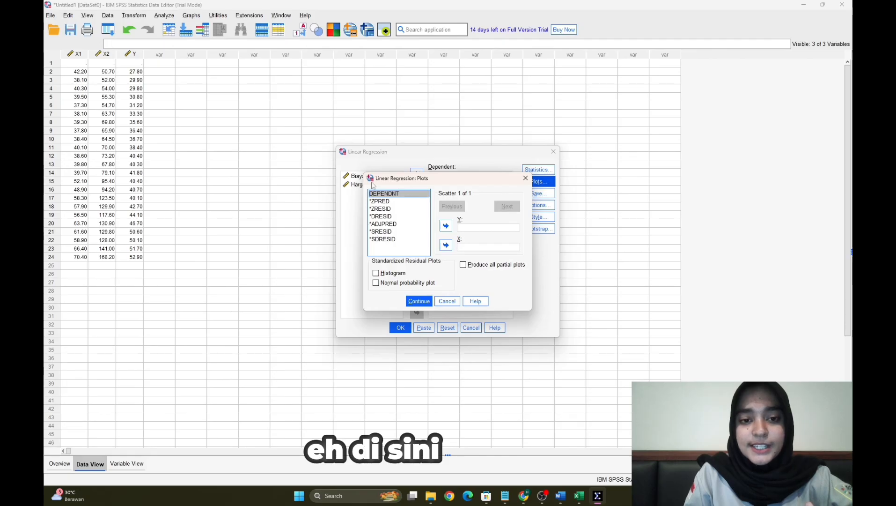
pyautogui.click(381, 231)
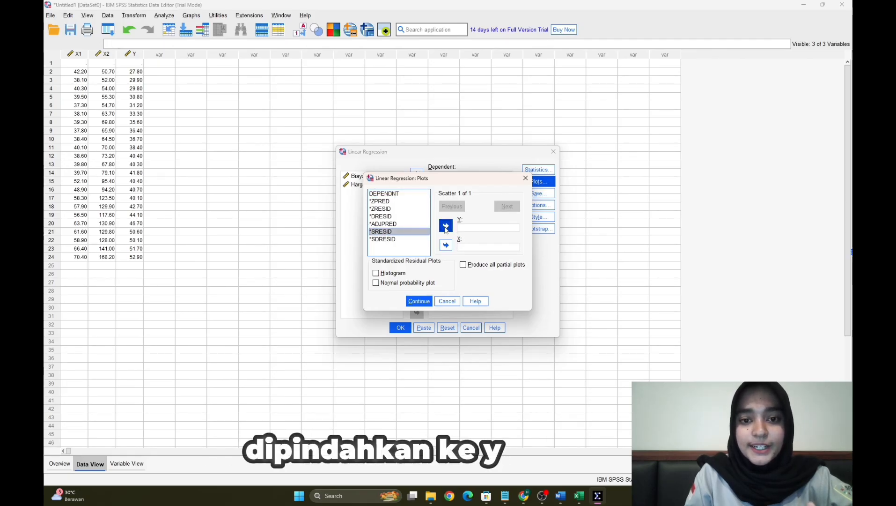
pyautogui.click(445, 227)
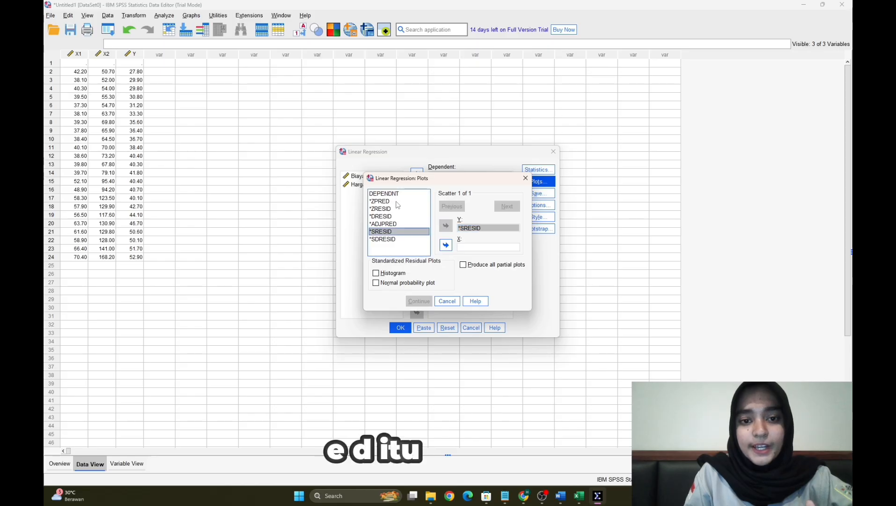
pyautogui.click(380, 201)
pyautogui.click(445, 245)
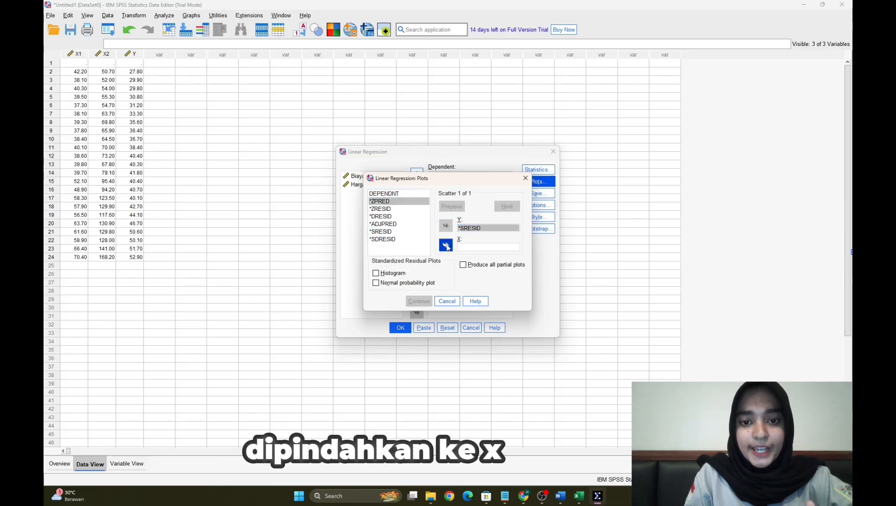
pyautogui.click(376, 273)
pyautogui.click(375, 282)
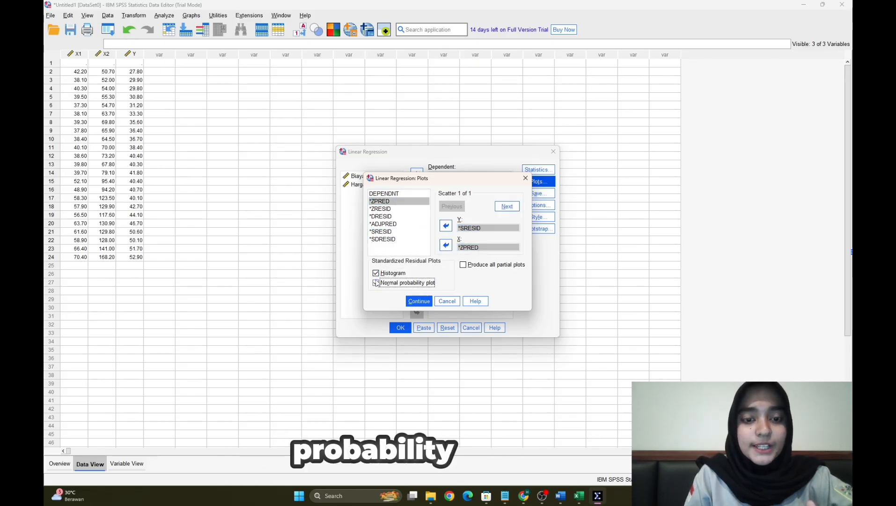
pyautogui.click(419, 301)
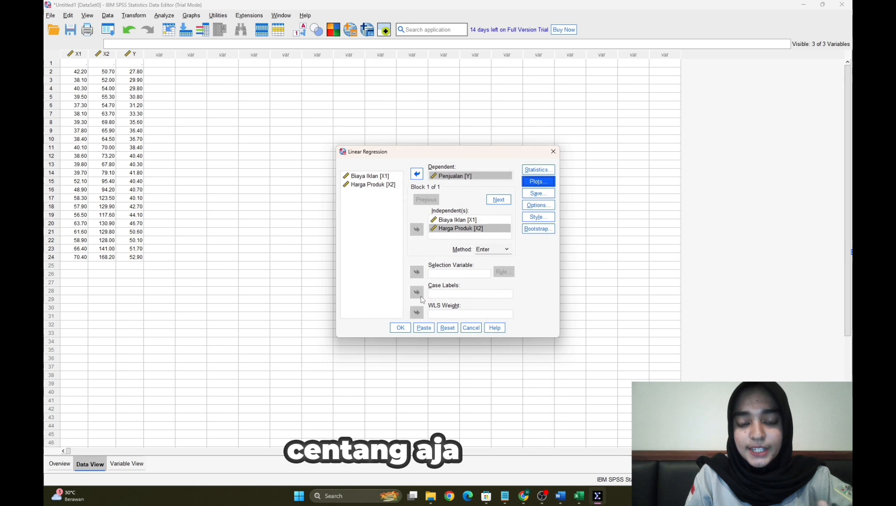
# - Set the regression to save the unstandardized residuals
pyautogui.click(551, 195)
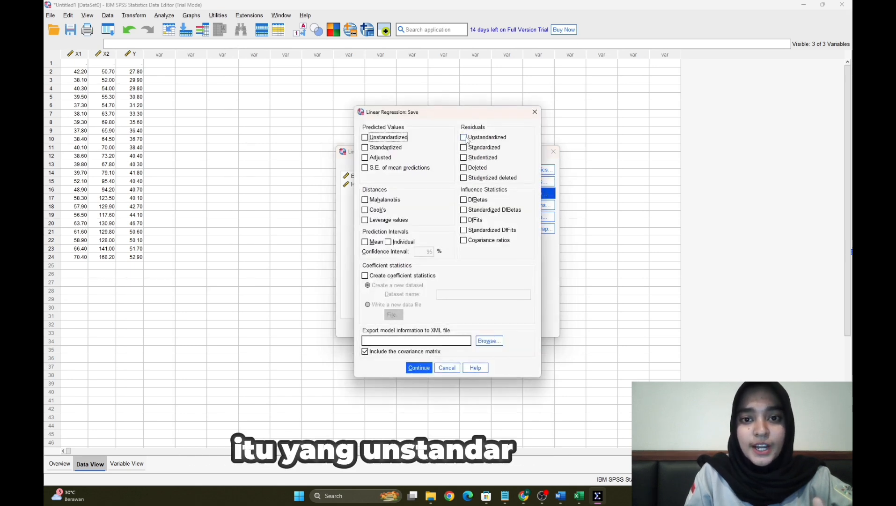
pyautogui.click(464, 137)
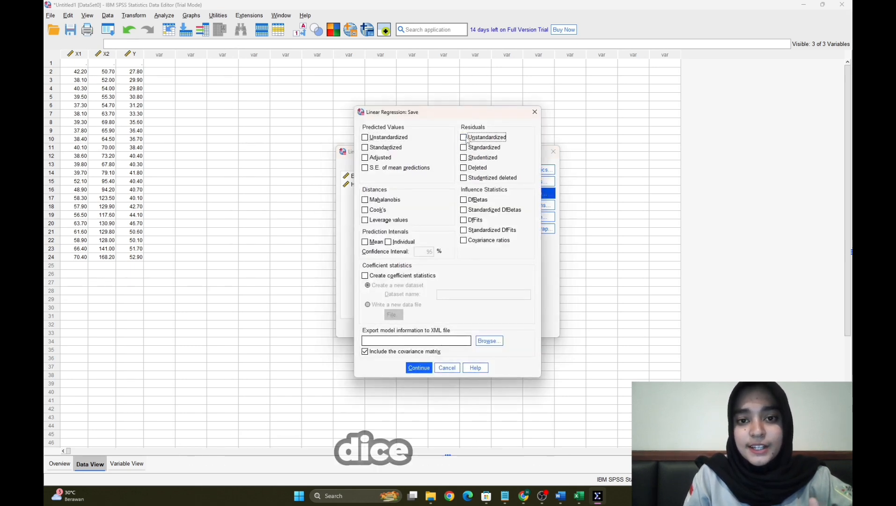
pyautogui.click(418, 368)
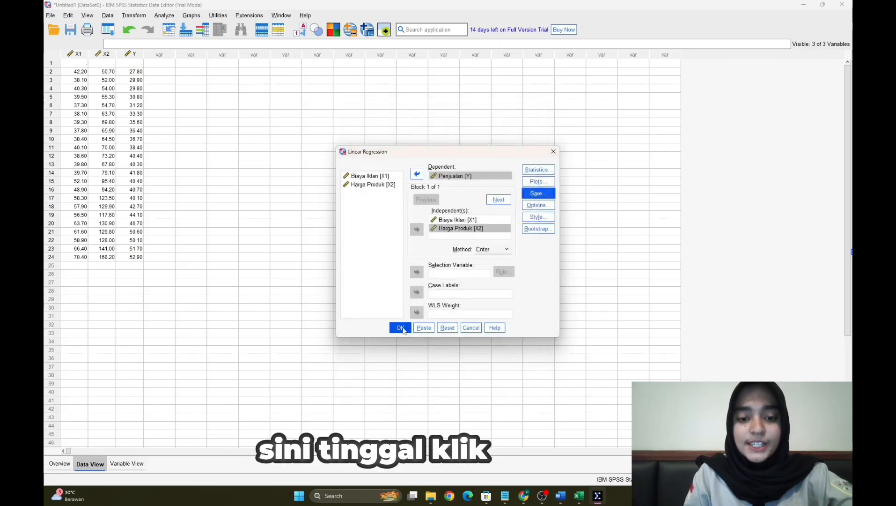
# - Run the linear regression and look through its output tables, histogram and Normal P-P Plot
pyautogui.click(401, 327)
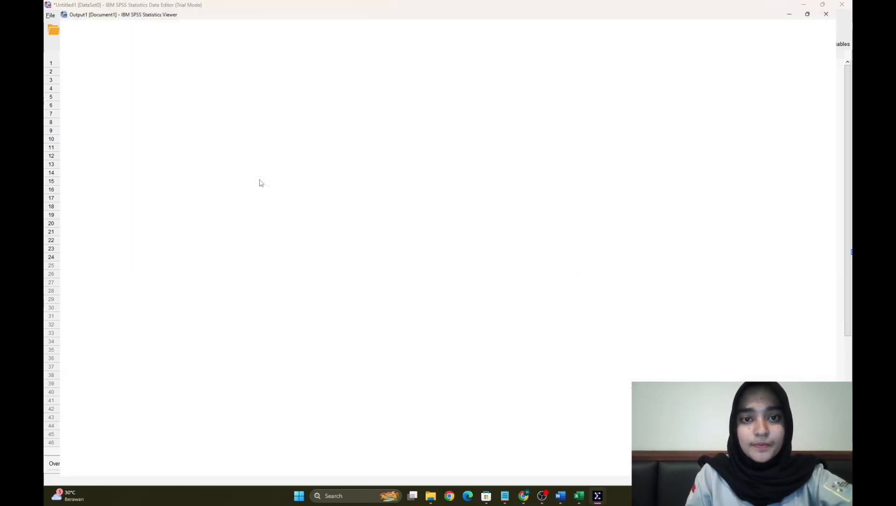
pyautogui.scroll(-10, 414, 160)
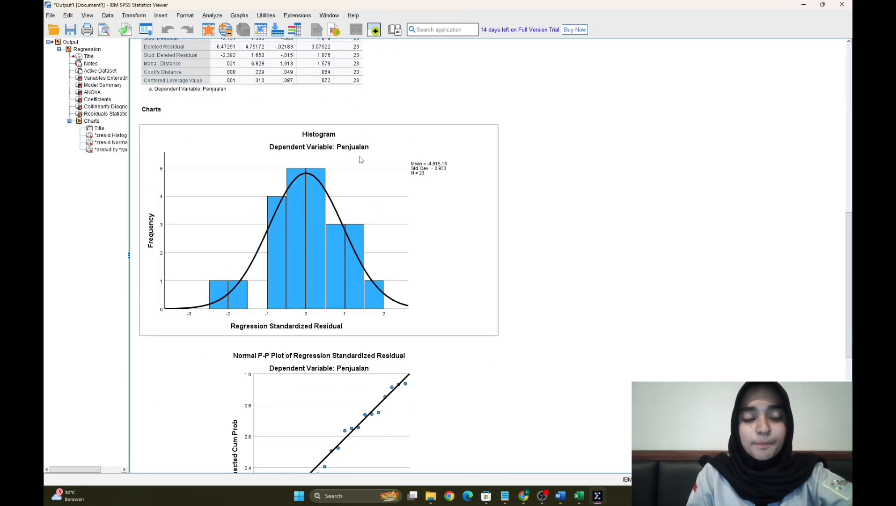
pyautogui.scroll(10, 341, 179)
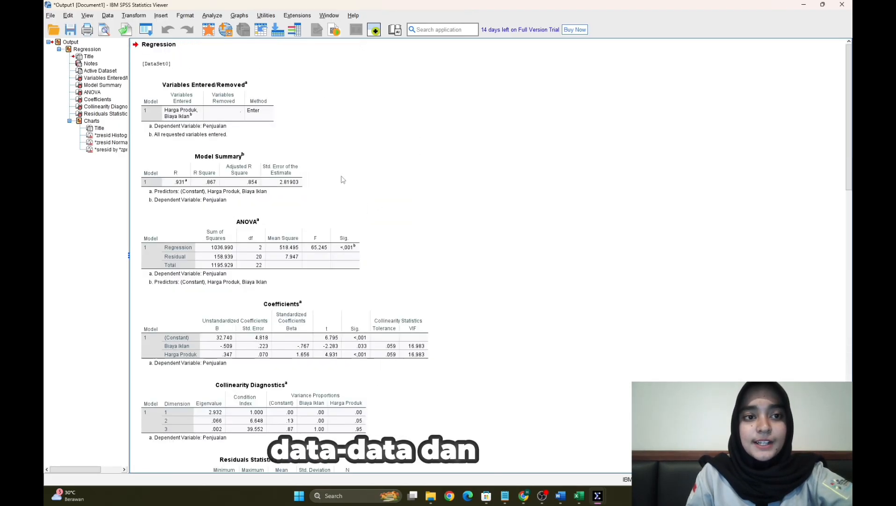
pyautogui.scroll(-14, 341, 178)
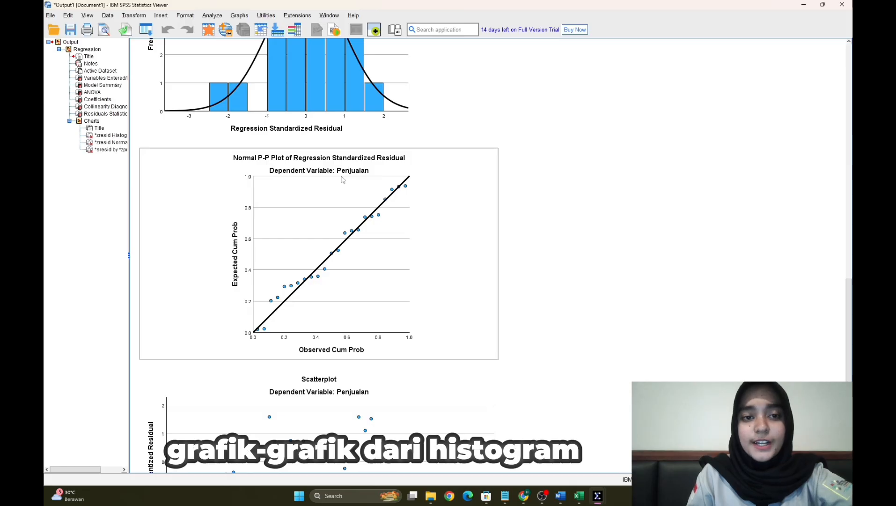
# - Examine the regression charts, from the residual histogram and Normal P-P Plot to the scatterplot, along with the residuals statistics
pyautogui.scroll(10, 343, 179)
pyautogui.scroll(-10, 342, 179)
pyautogui.scroll(-3, 342, 179)
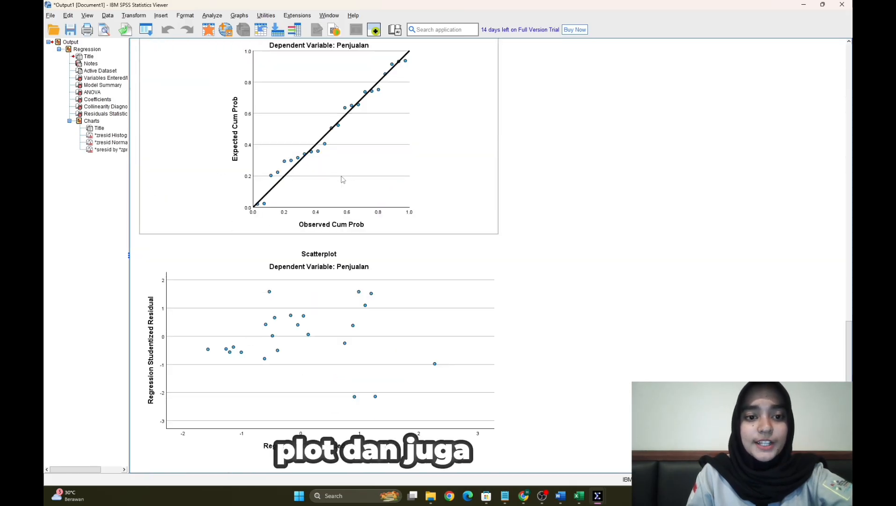
pyautogui.scroll(10, 343, 180)
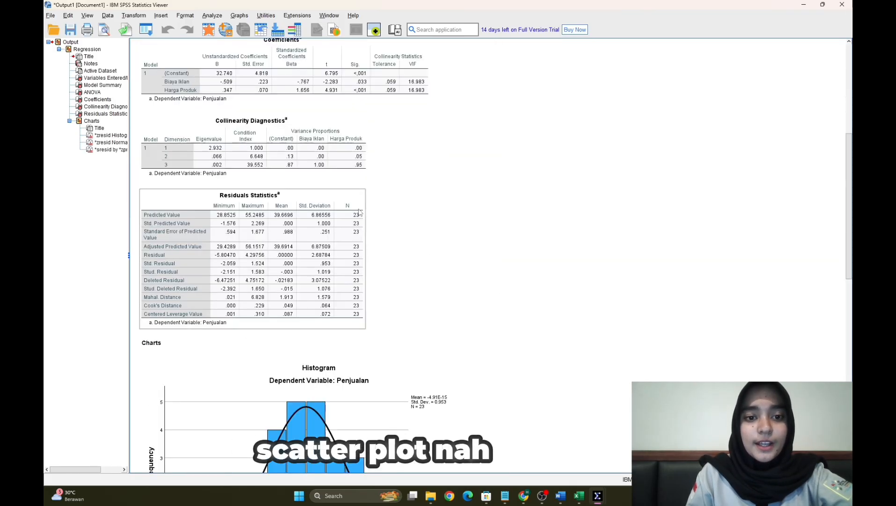
pyautogui.scroll(-10, 359, 212)
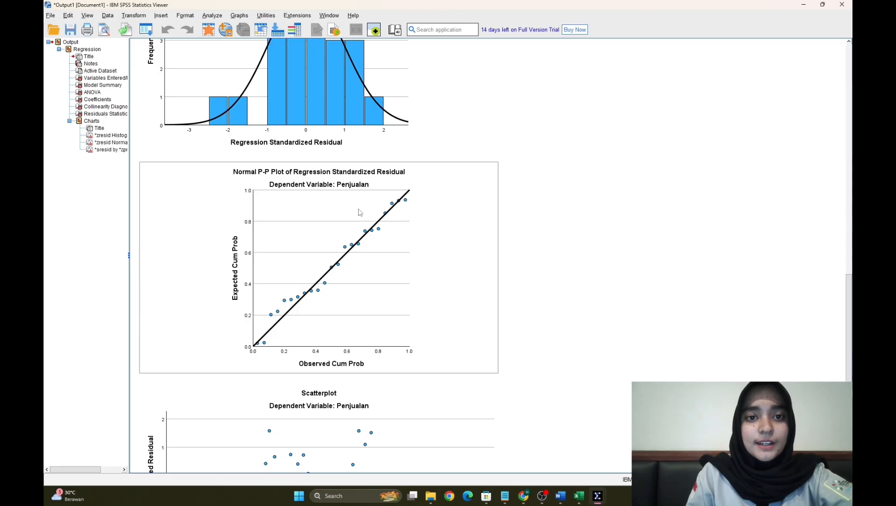
pyautogui.scroll(3, 360, 212)
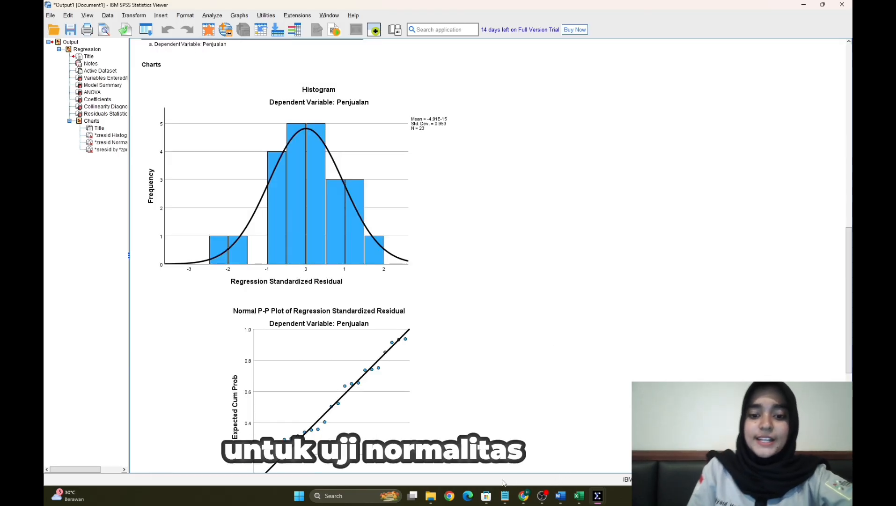
# - Switch to the UJI ASUMSI KLASIK notes in Notepad, review the Uji Normalitas criteria beside the histogram, and return to the SPSS output
pyautogui.moveTo(509, 499)
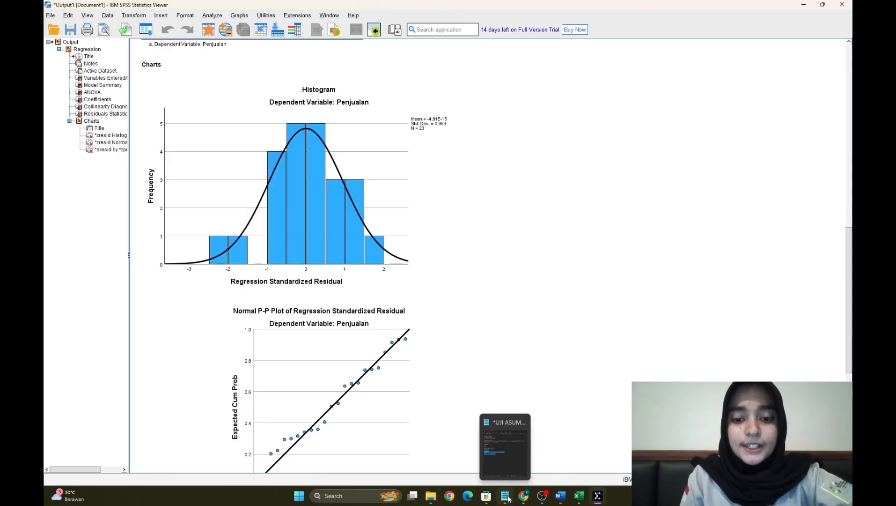
pyautogui.click(508, 499)
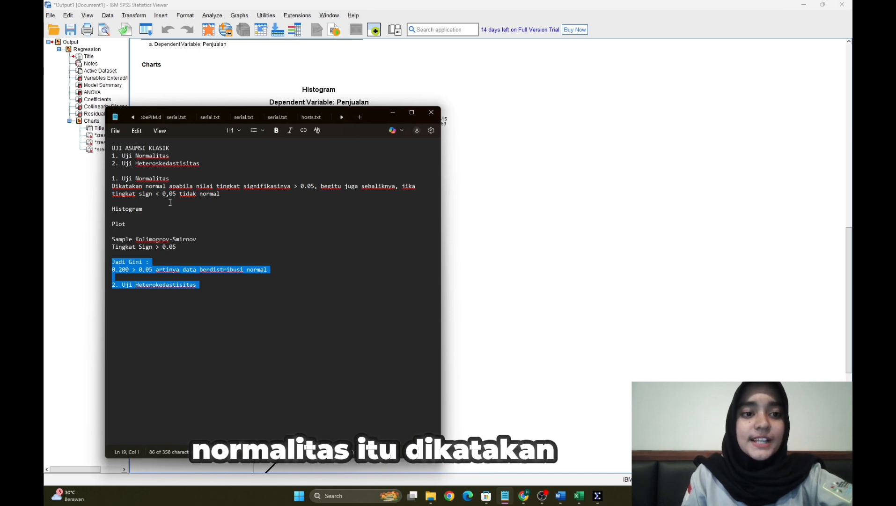
pyautogui.moveTo(374, 113); pyautogui.dragTo(713, 53)
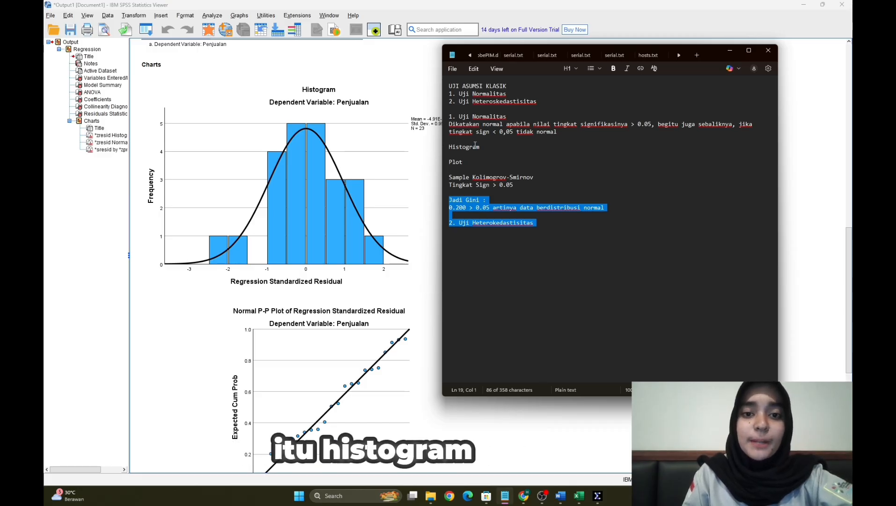
pyautogui.moveTo(449, 163); pyautogui.dragTo(461, 164)
pyautogui.click(462, 170)
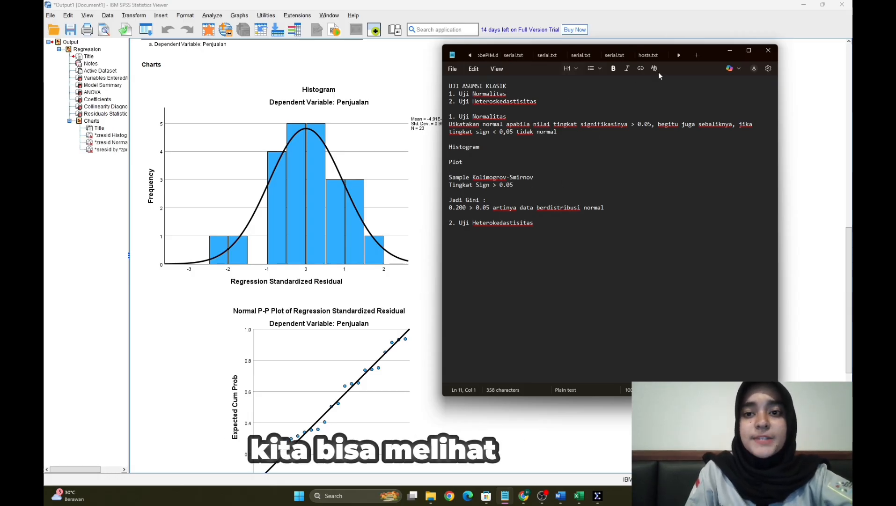
pyautogui.click(733, 48)
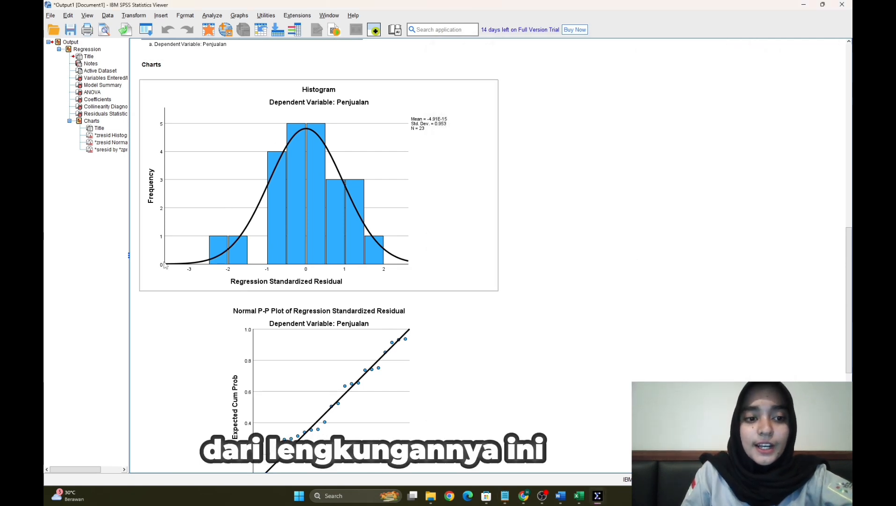
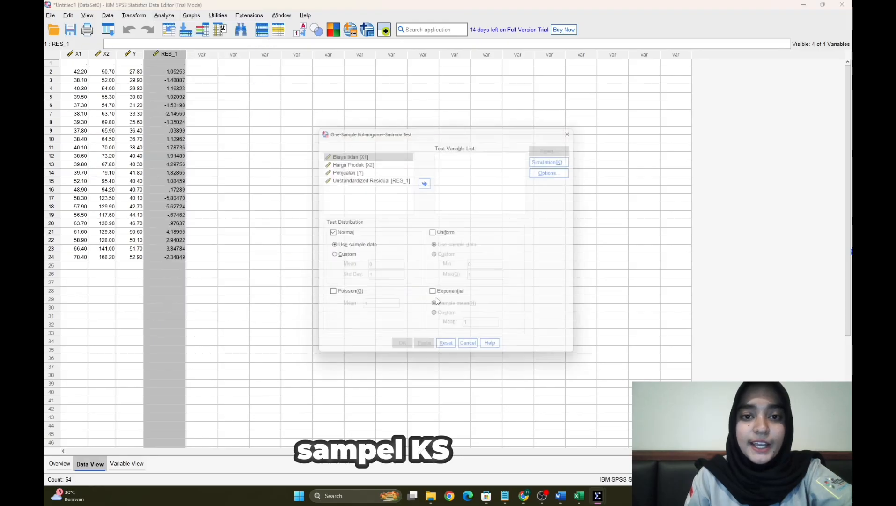
# - Run a One-Sample Kolmogorov-Smirnov test on Unstandardized Residual against the normal distribution
pyautogui.click(366, 177)
pyautogui.click(425, 180)
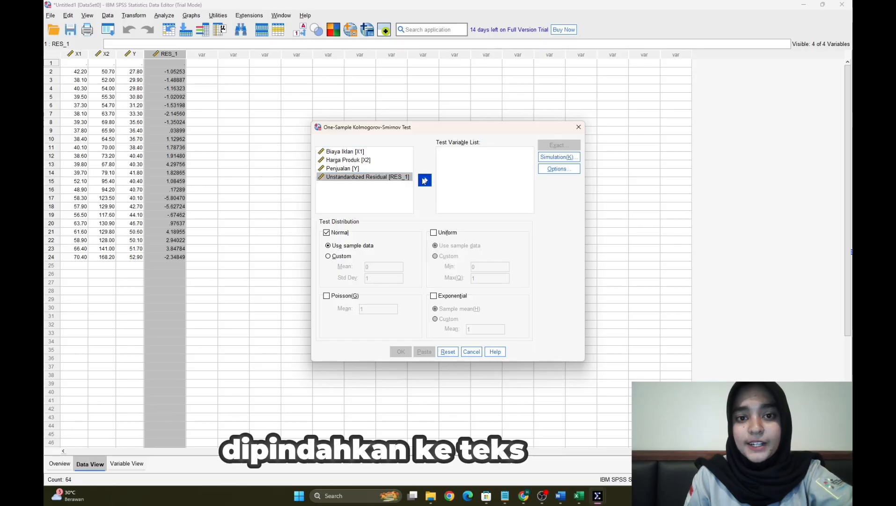
pyautogui.doubleClick(426, 183)
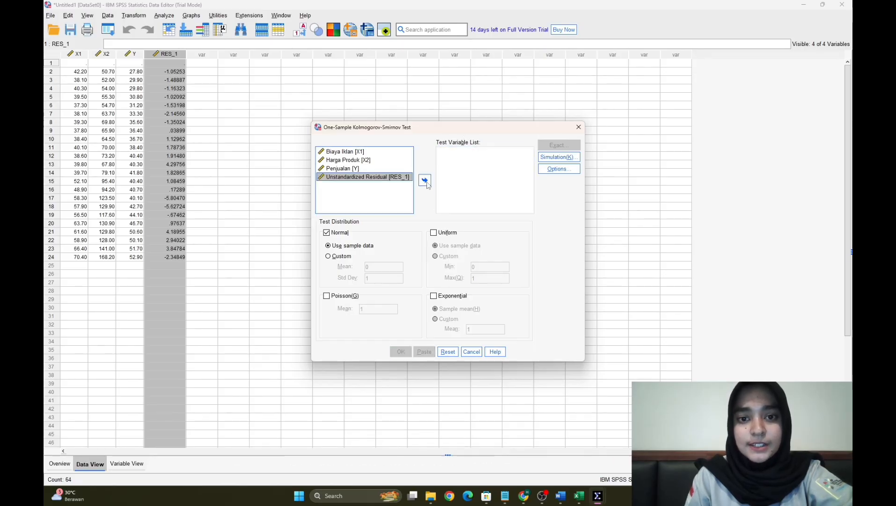
pyautogui.click(424, 180)
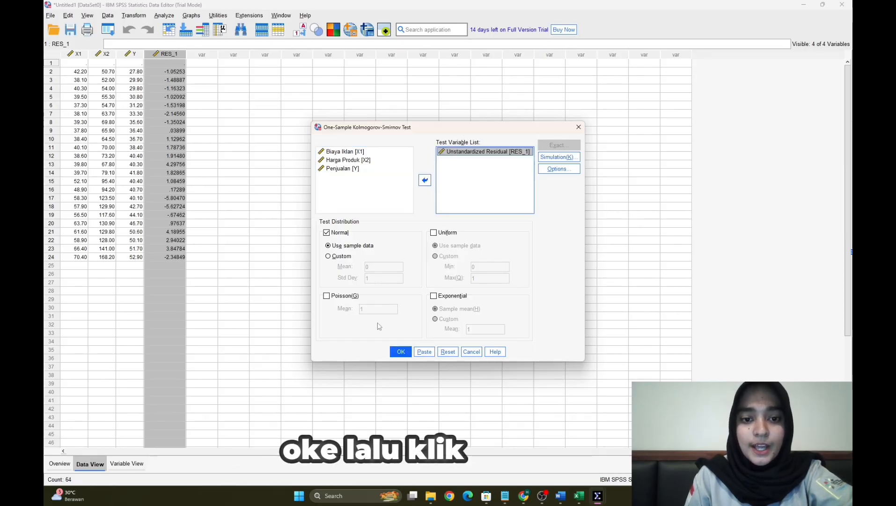
pyautogui.click(403, 354)
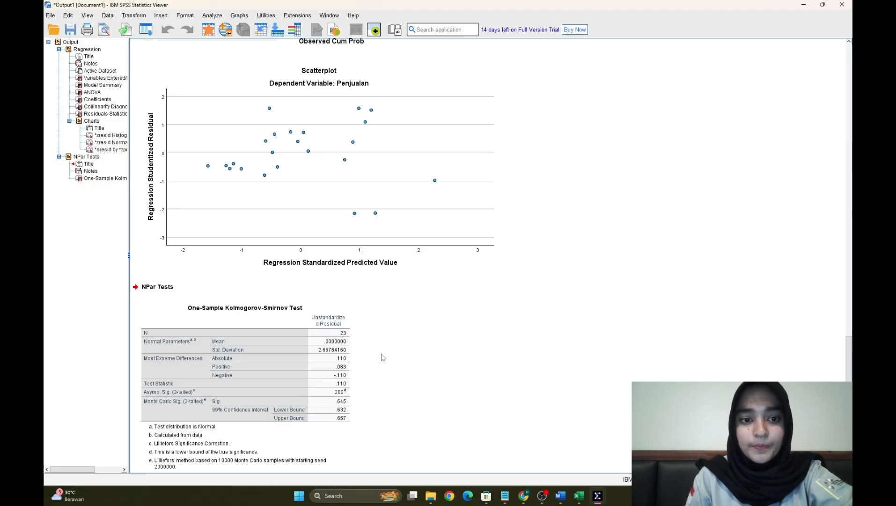
# - Check the Kolmogorov-Smirnov results against the Uji Normalitas criteria in the Notepad notes, and examine the regression scatterplot in the output
pyautogui.scroll(-1, 379, 359)
pyautogui.click(315, 336)
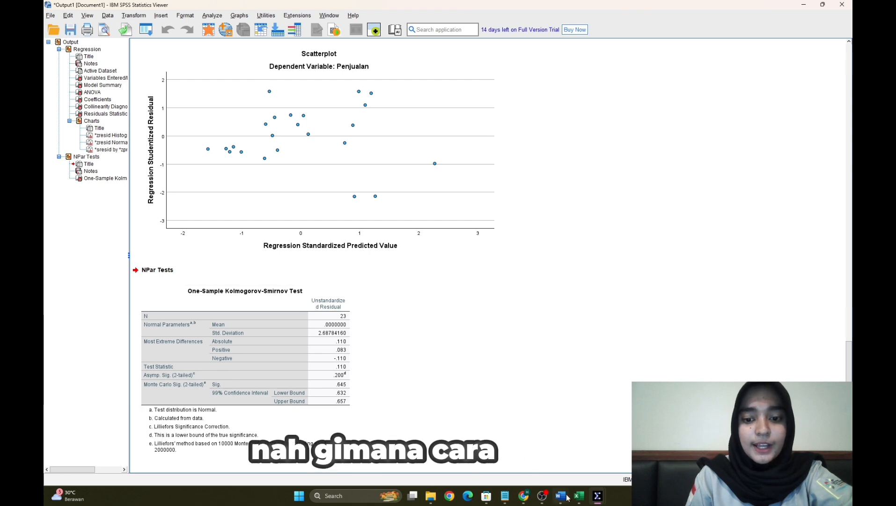
pyautogui.moveTo(600, 500)
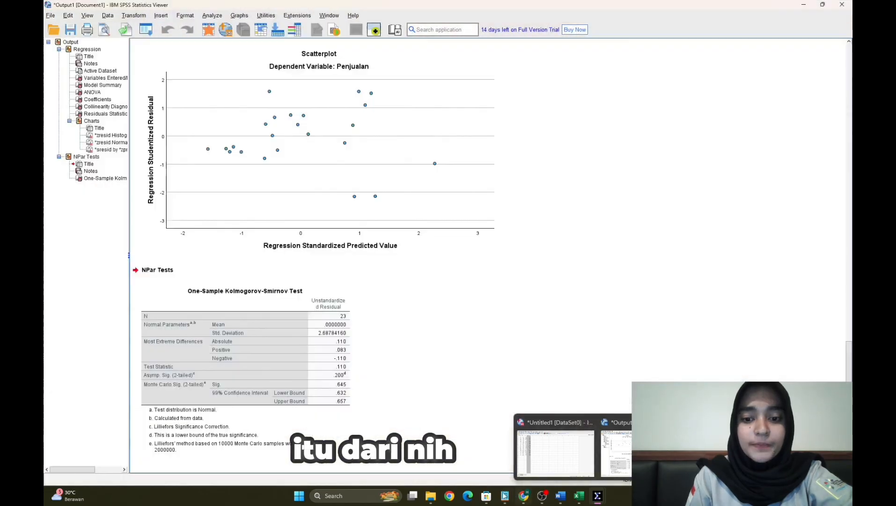
pyautogui.click(505, 495)
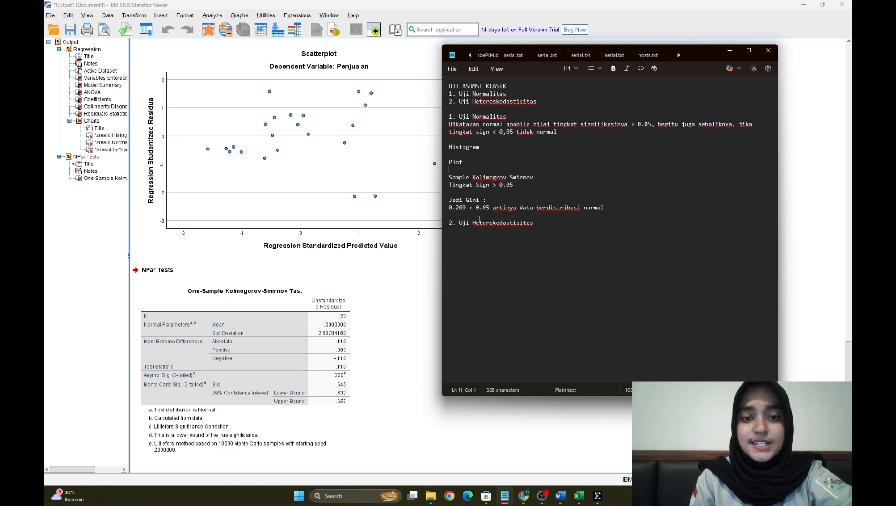
pyautogui.click(737, 55)
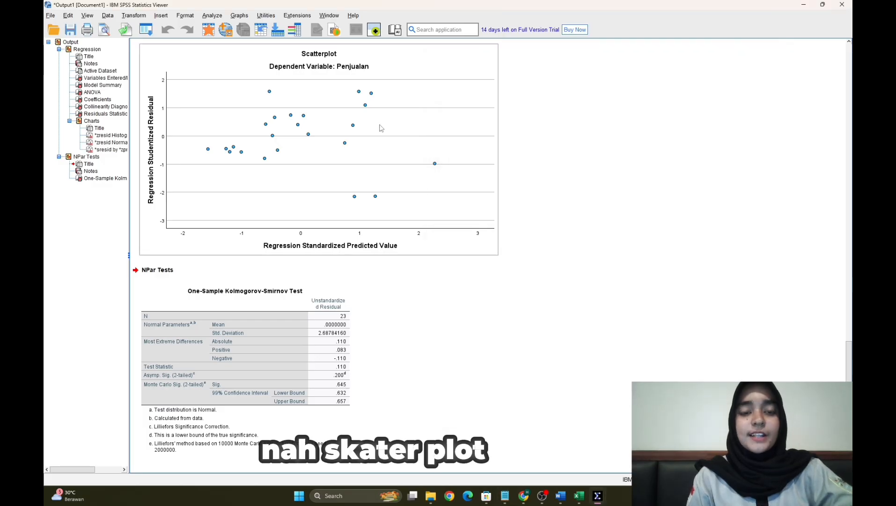
pyautogui.scroll(3, 371, 161)
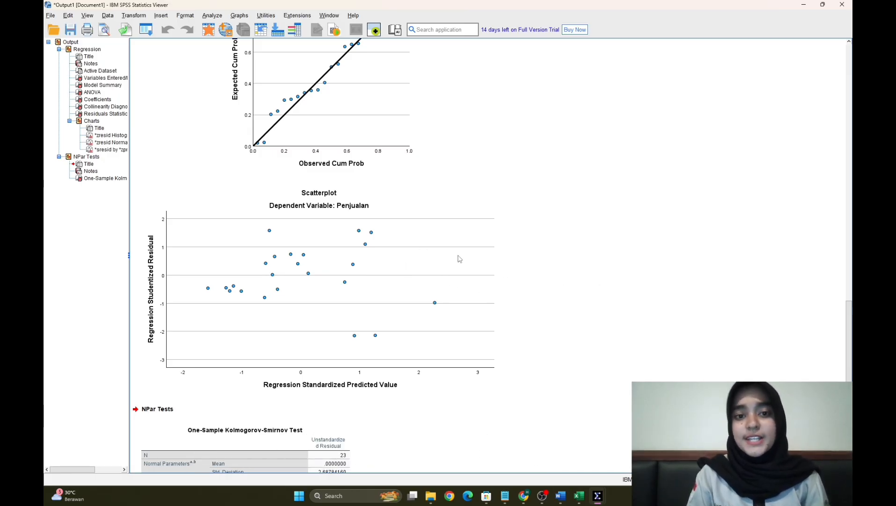
# - Switch to the Word document, review the Uji Multikolinearitas criteria, and return to the SPSS data set
pyautogui.click(561, 496)
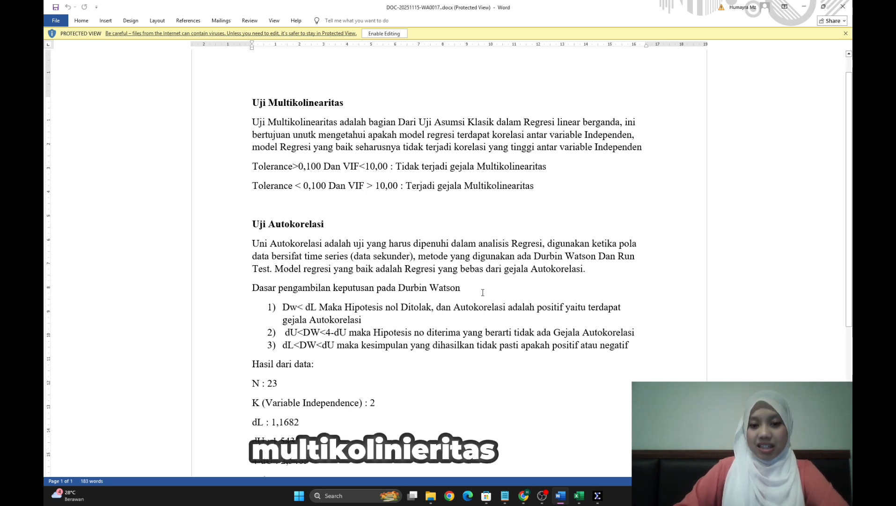
pyautogui.moveTo(598, 500)
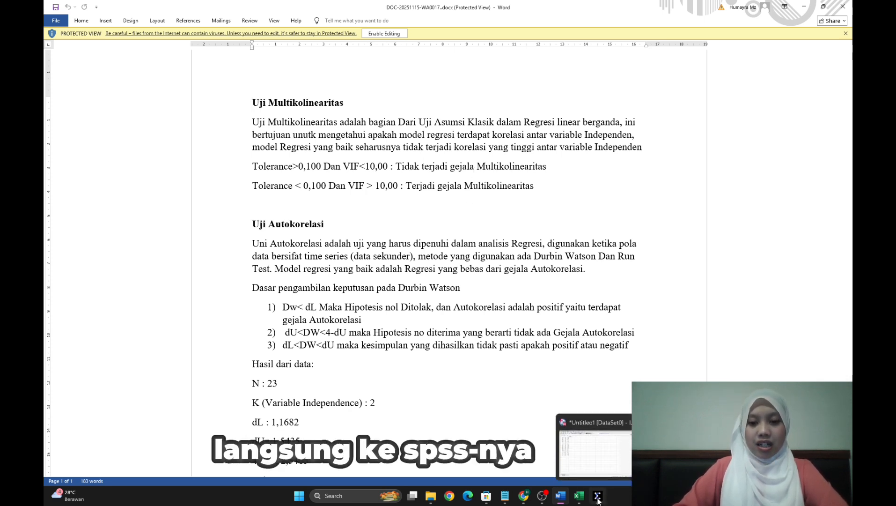
pyautogui.click(598, 500)
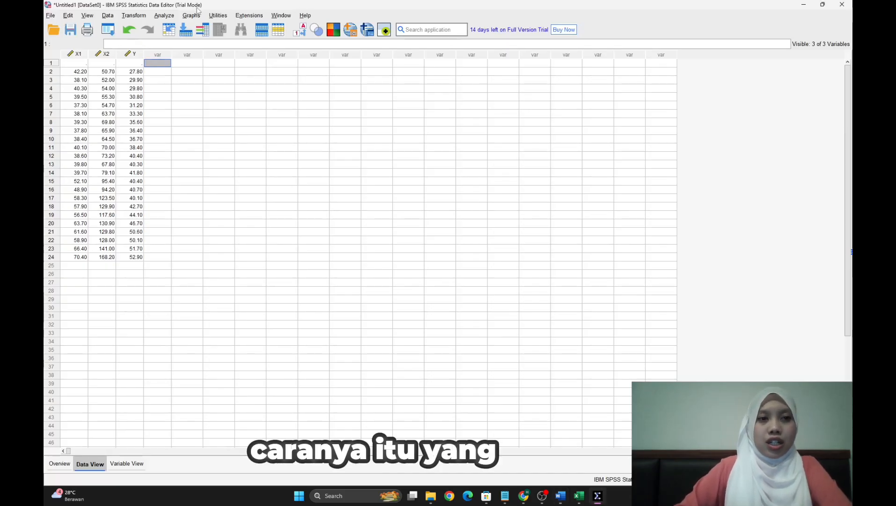
# - Run the linear regression of Penjualan on Biaya Iklan and Harga Produk with Collinearity diagnostics added and Model fit removed
pyautogui.click(164, 18)
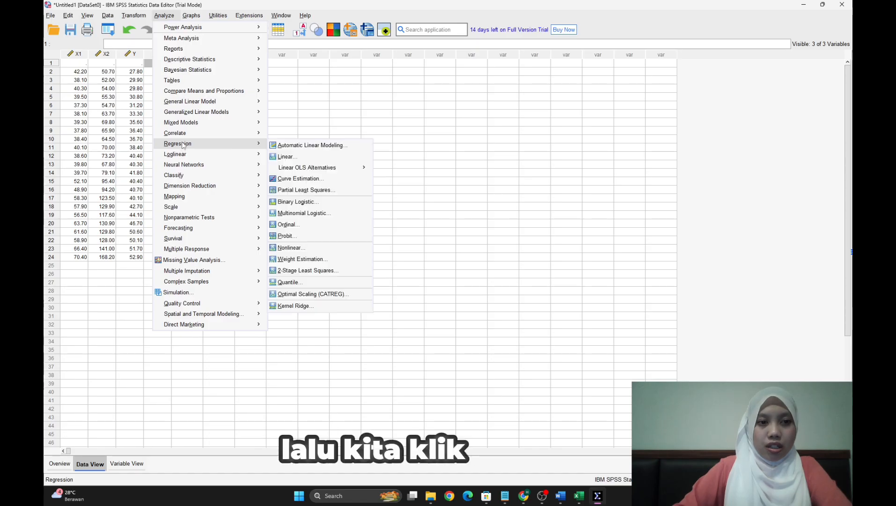
pyautogui.moveTo(263, 144)
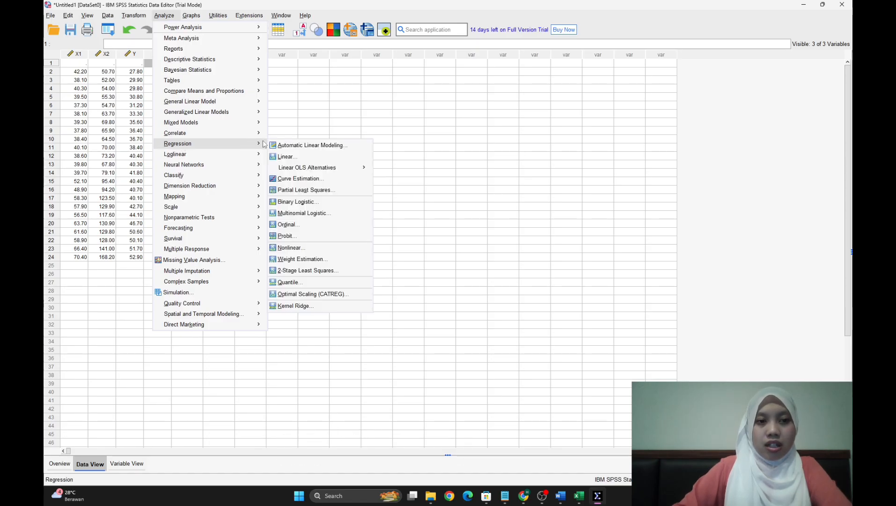
pyautogui.click(281, 158)
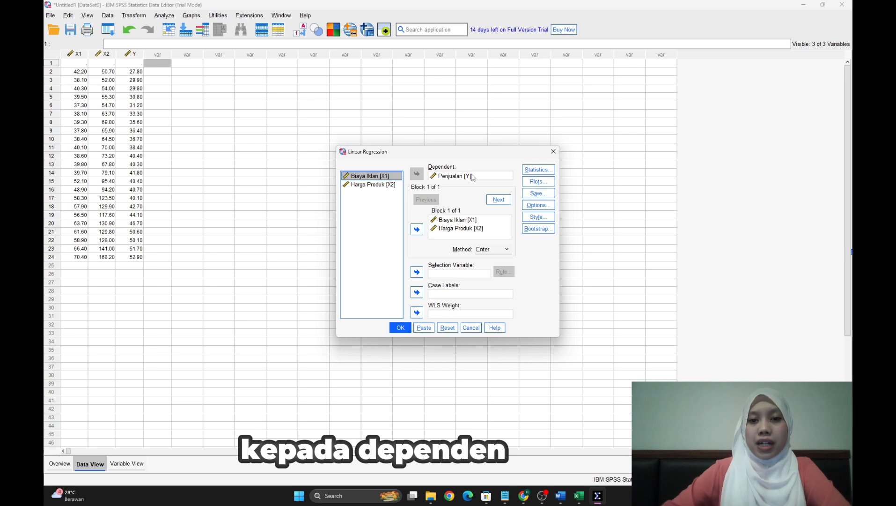
pyautogui.click(530, 172)
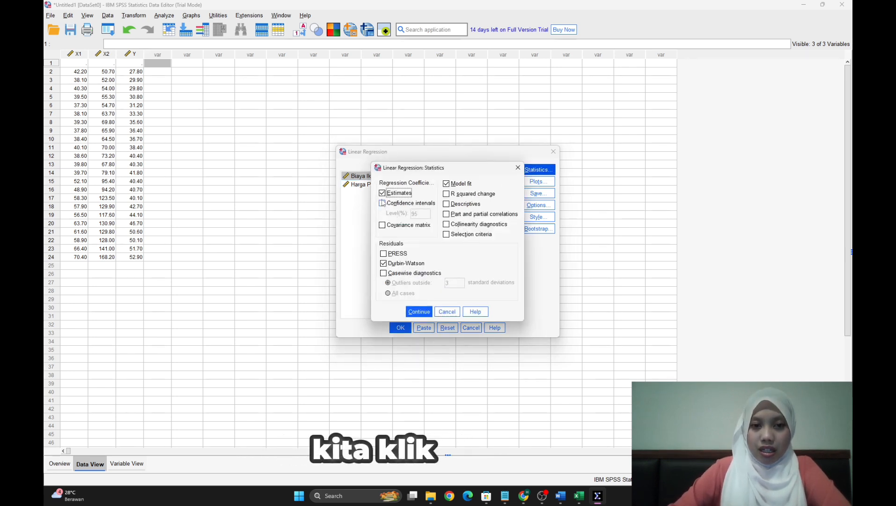
pyautogui.click(446, 184)
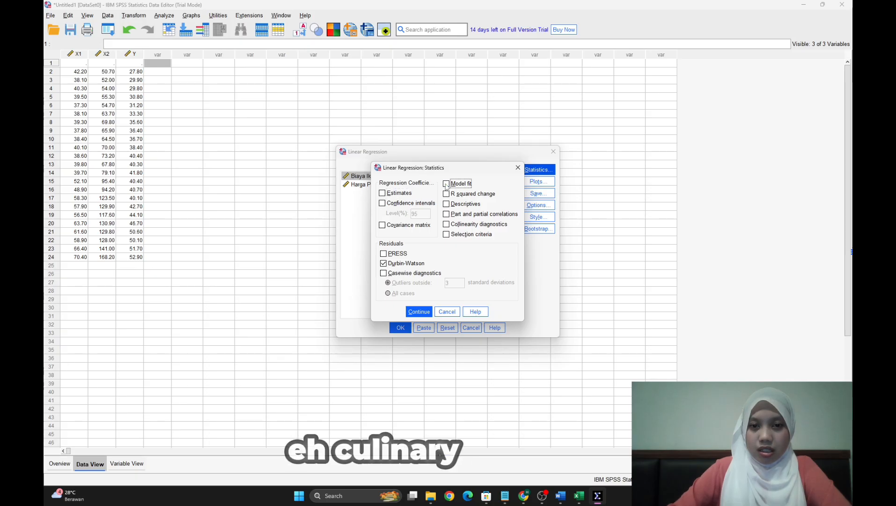
pyautogui.click(446, 224)
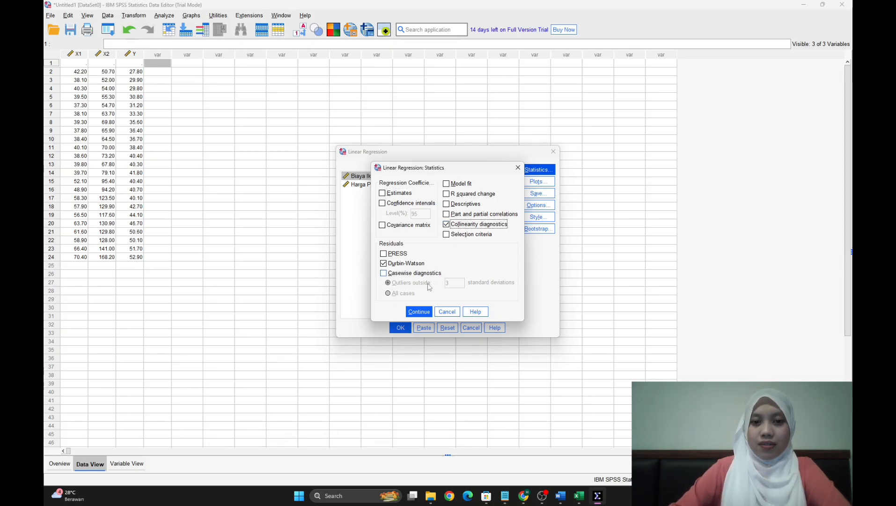
pyautogui.click(418, 312)
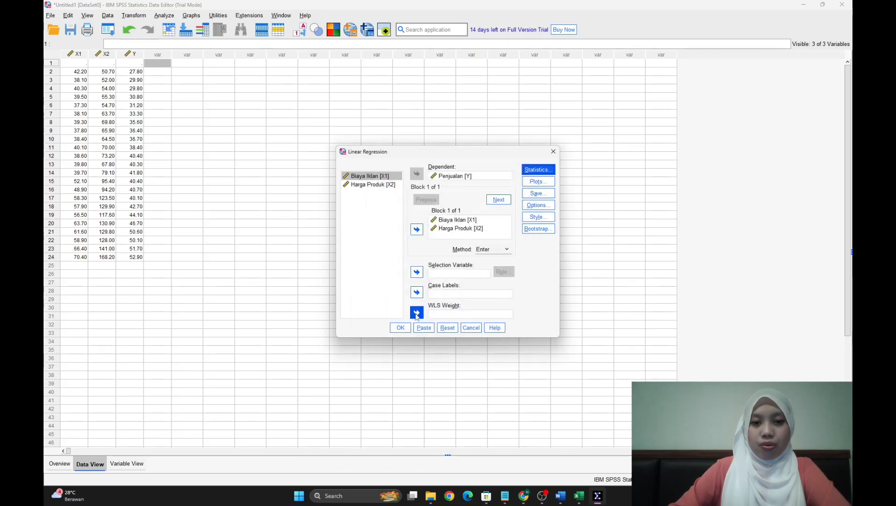
pyautogui.click(400, 327)
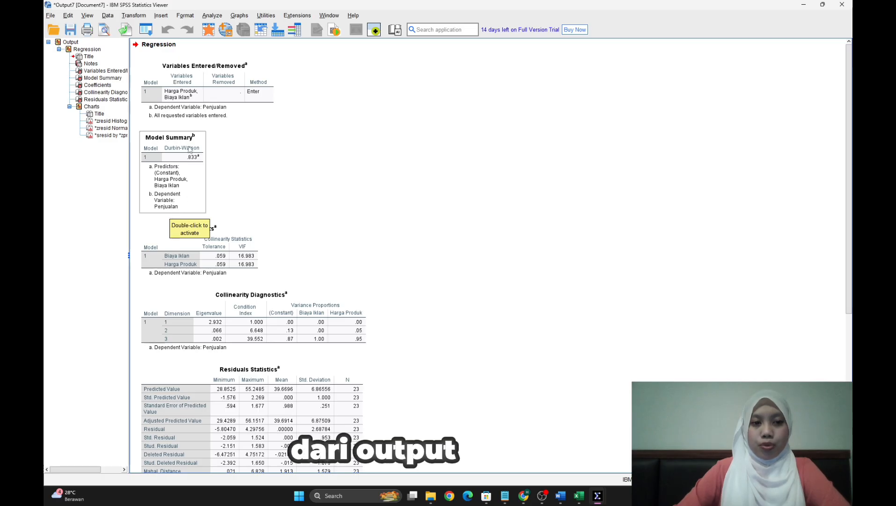
# - Look through the regression output and examine the Tolerance and VIF values in the Coefficients table
pyautogui.scroll(-6, 270, 249)
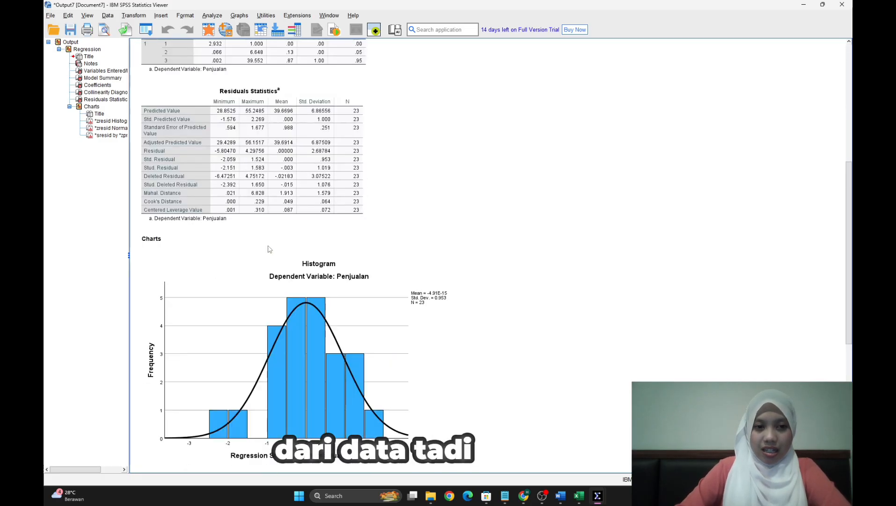
pyautogui.scroll(6, 270, 249)
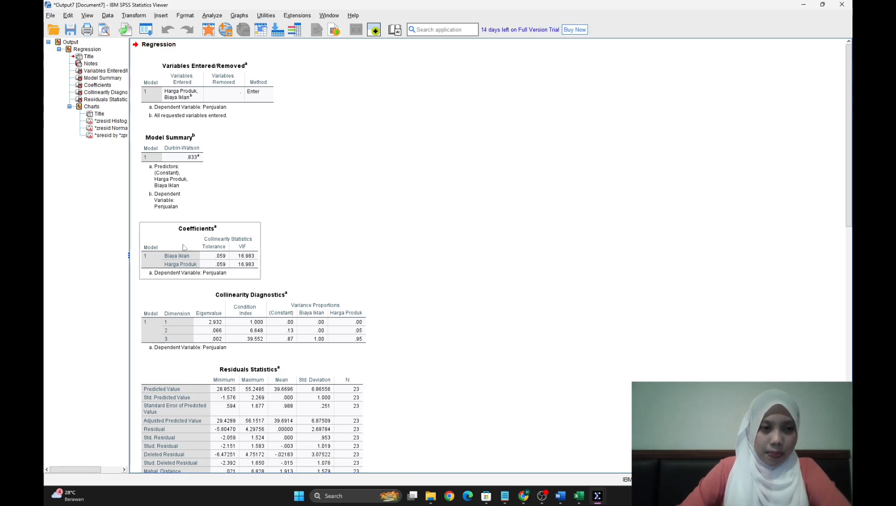
pyautogui.click(86, 49)
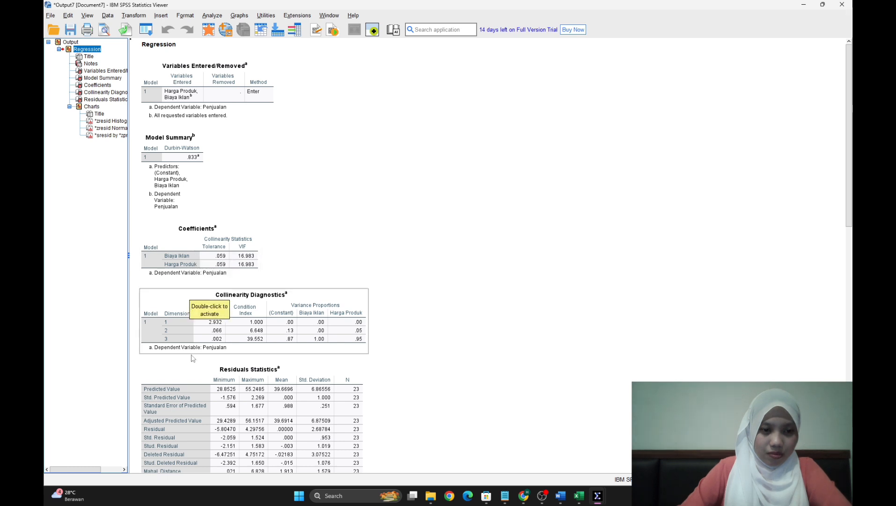
pyautogui.click(218, 257)
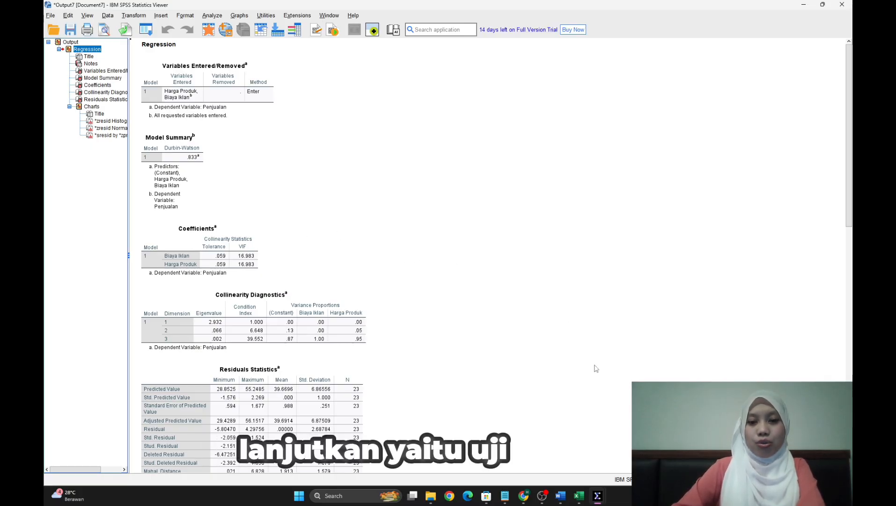
# - Review the Uji Autokorelasi and Durbin-Watson decision criteria in the Word document, and return to the SPSS data set containing RES_1
pyautogui.click(564, 497)
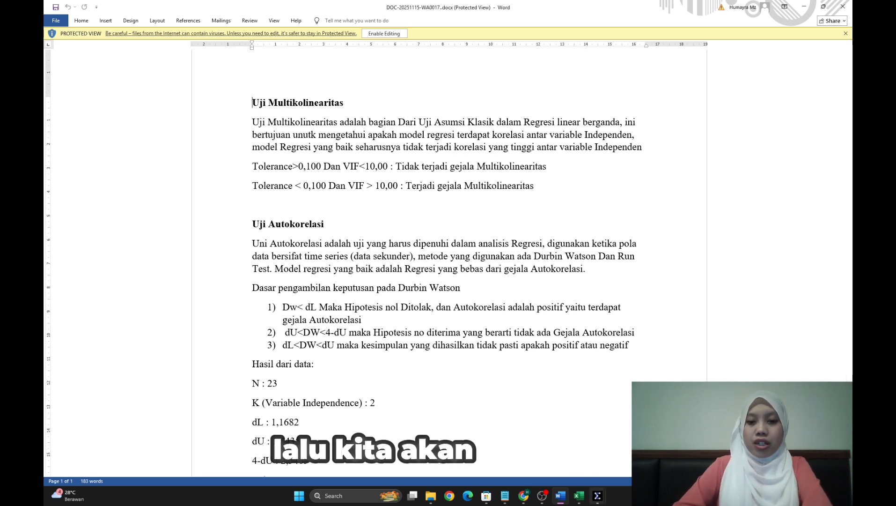
pyautogui.moveTo(599, 500)
pyautogui.click(556, 450)
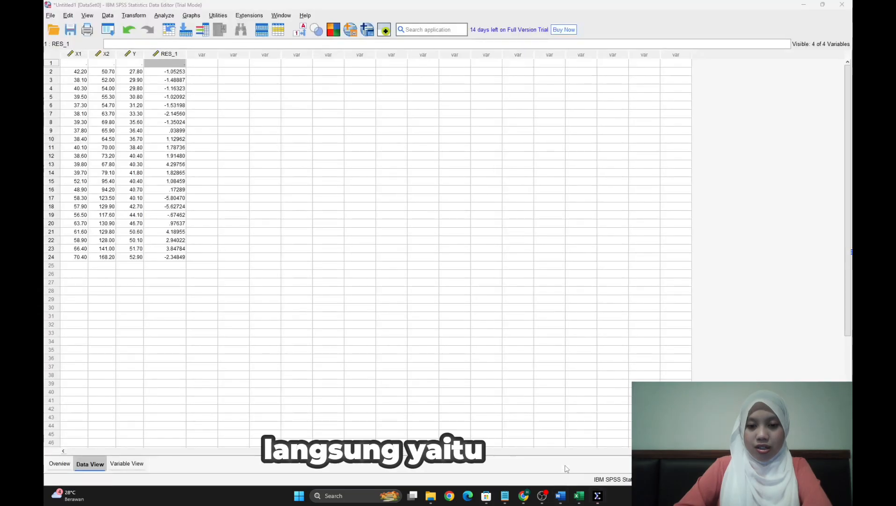
# - Rerun the linear regression with Estimates and Model fit added alongside Durbin-Watson and Collinearity diagnostics, and view the new output tables
pyautogui.click(171, 18)
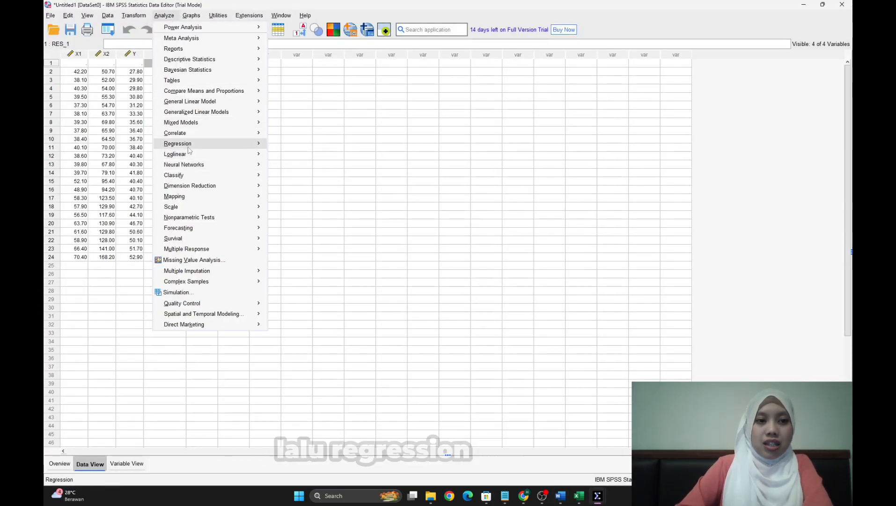
pyautogui.moveTo(189, 150)
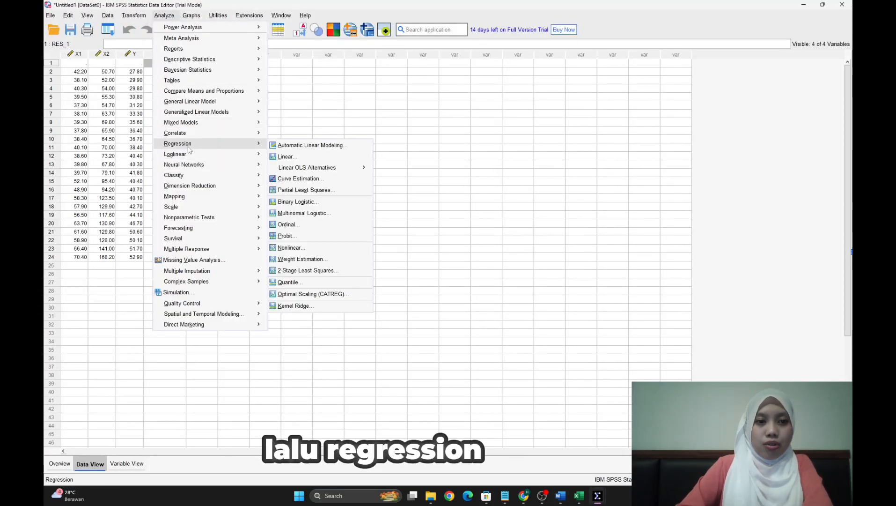
pyautogui.click(286, 157)
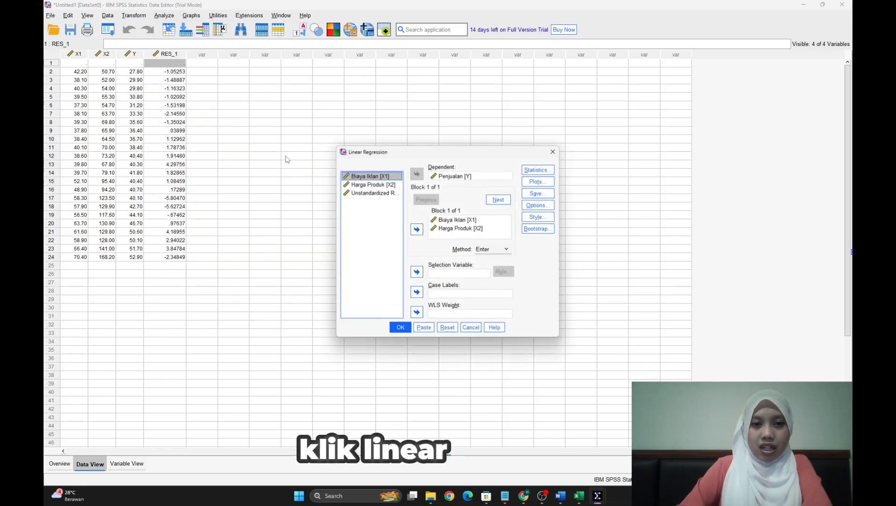
pyautogui.click(532, 171)
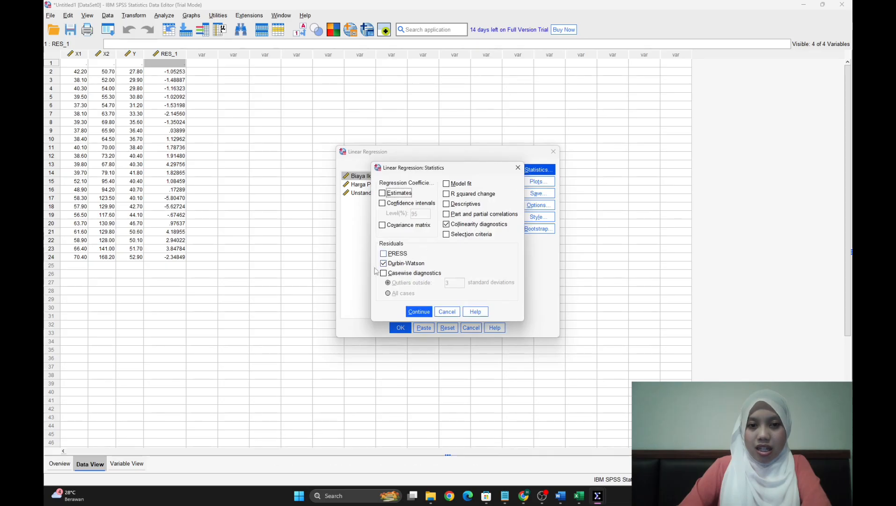
pyautogui.click(383, 194)
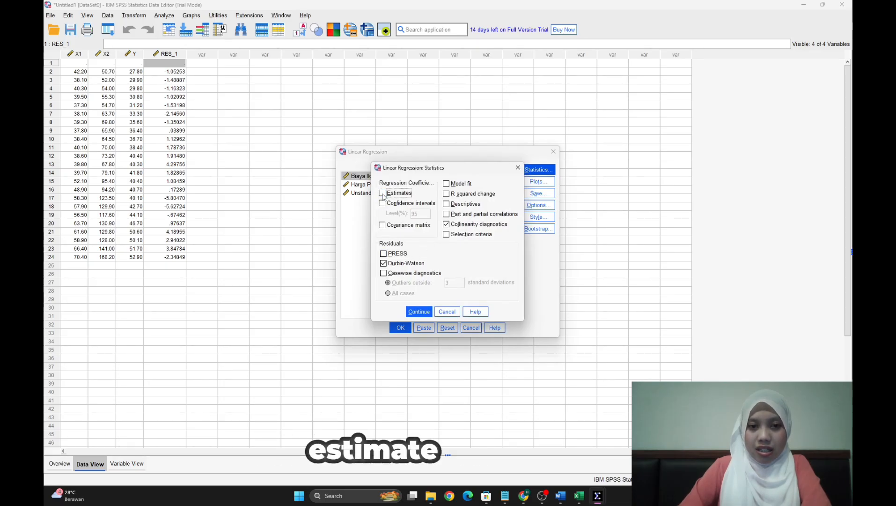
pyautogui.click(447, 185)
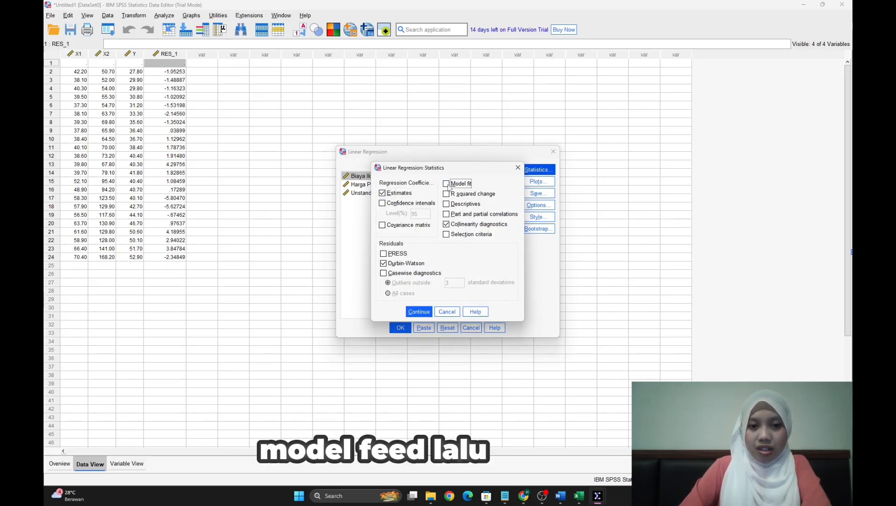
pyautogui.click(422, 313)
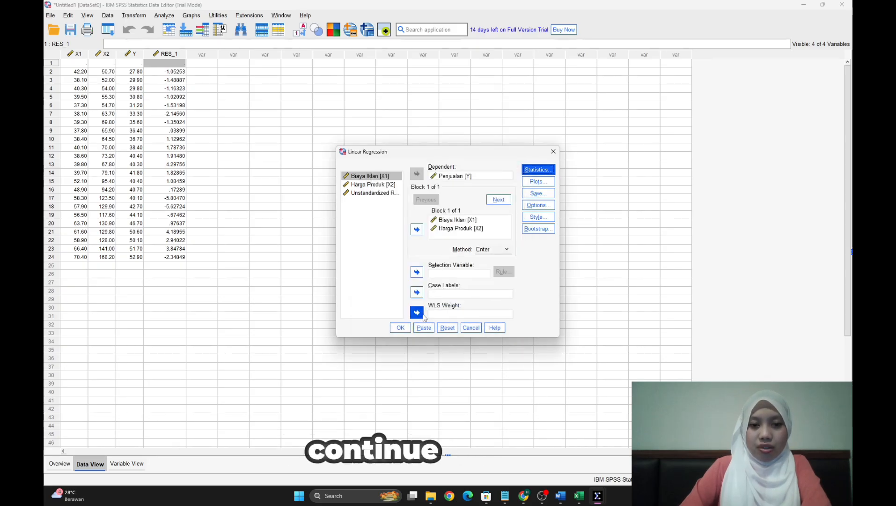
pyautogui.click(400, 327)
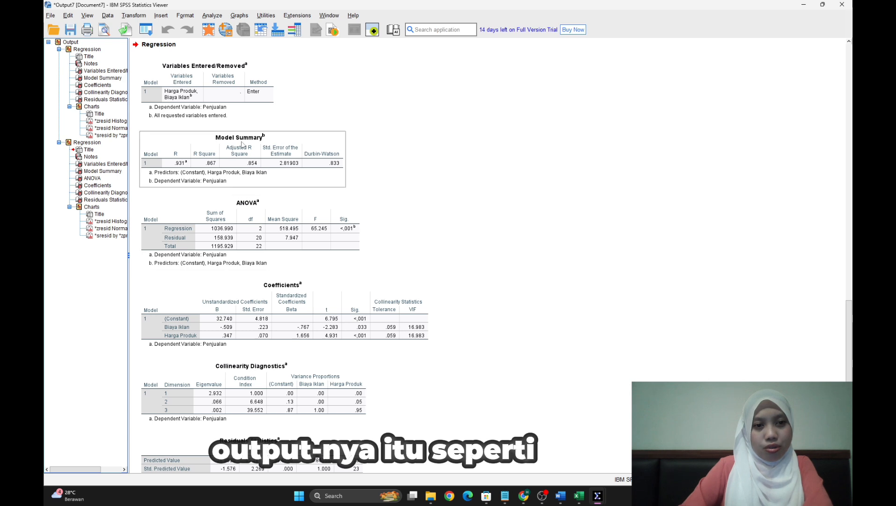
pyautogui.click(205, 305)
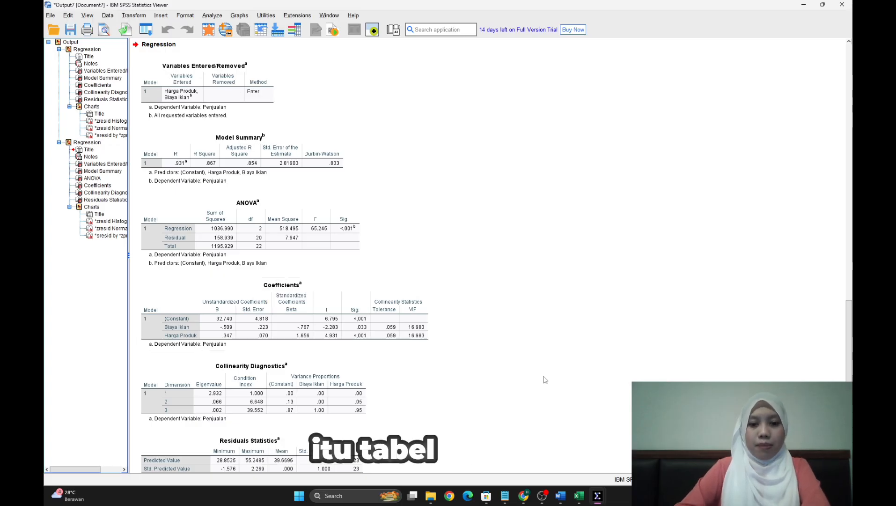
# - Switch to Chrome, look up dL and dU for n=23 and k=2 in the Durbin-Watson table PDF, and return to the Word document
pyautogui.click(528, 497)
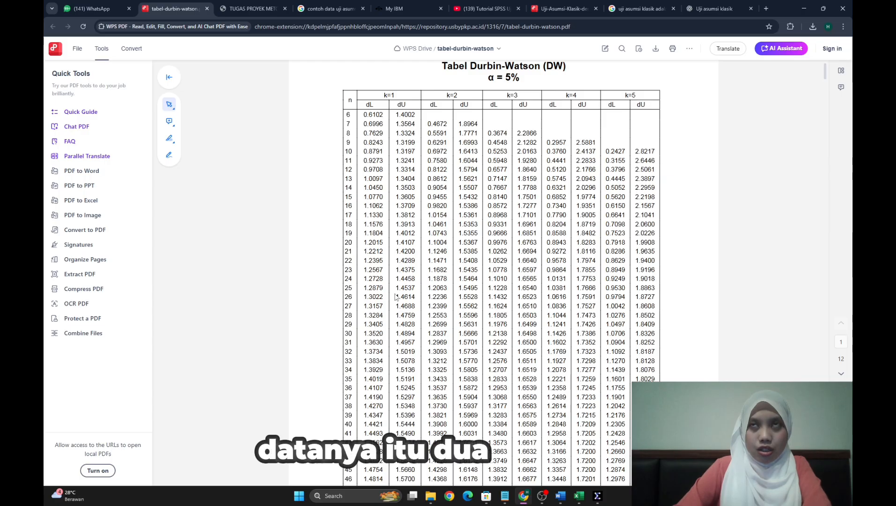
pyautogui.scroll(-1, 395, 297)
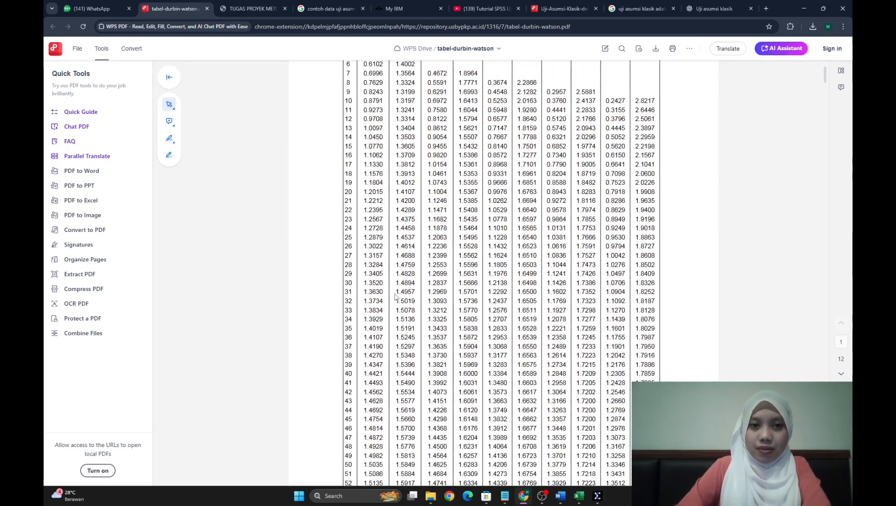
pyautogui.scroll(2, 396, 296)
pyautogui.scroll(-6, 395, 296)
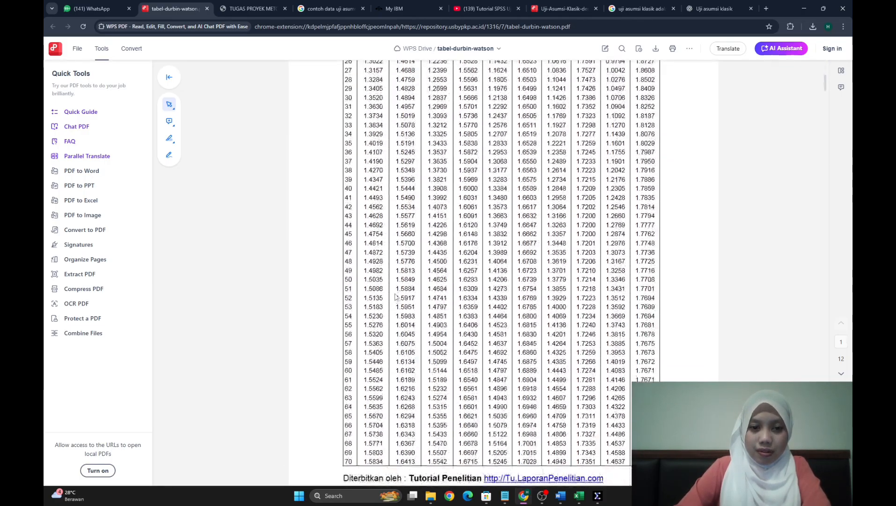
pyautogui.scroll(4, 395, 297)
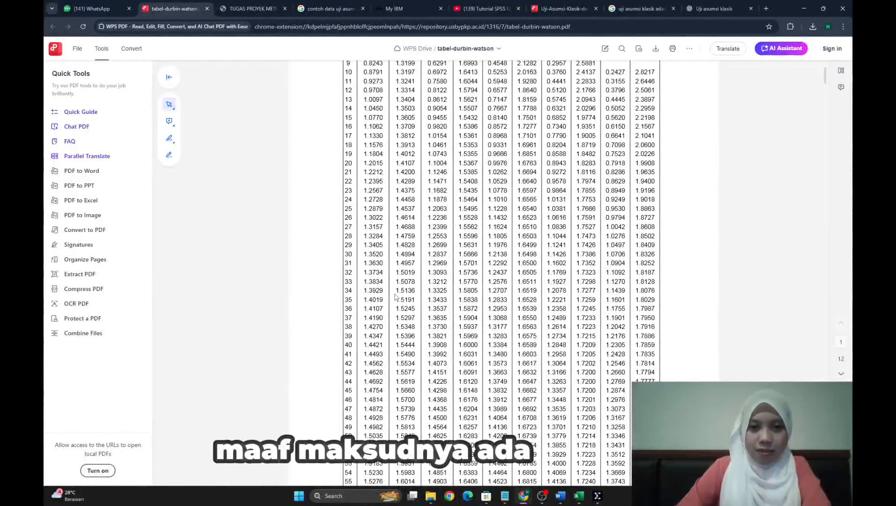
pyautogui.scroll(2, 395, 296)
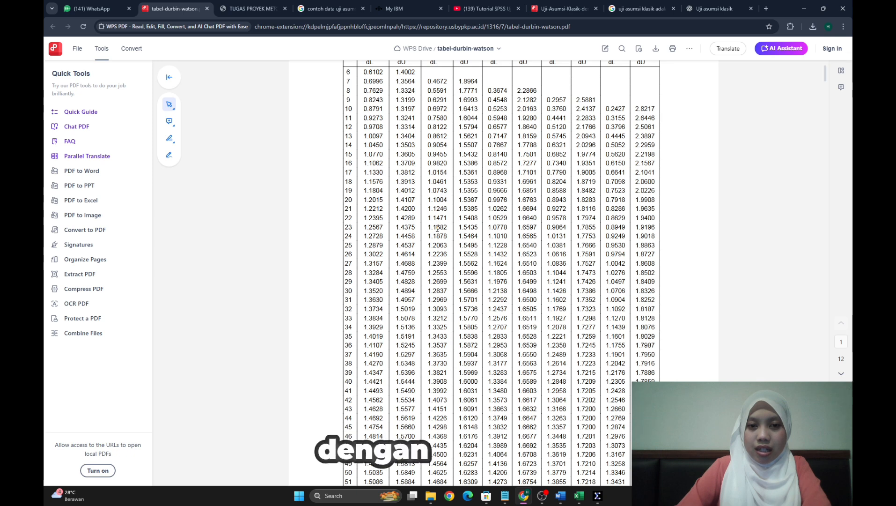
pyautogui.scroll(2, 437, 228)
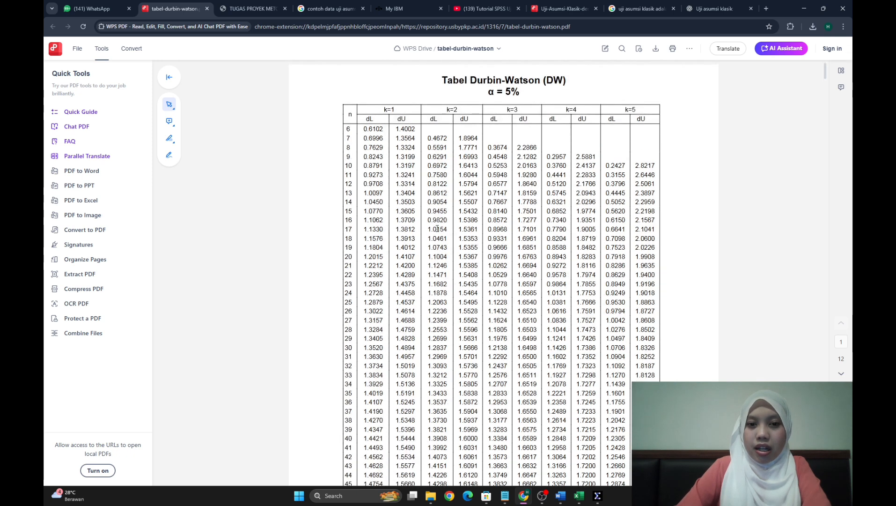
pyautogui.scroll(-1, 429, 287)
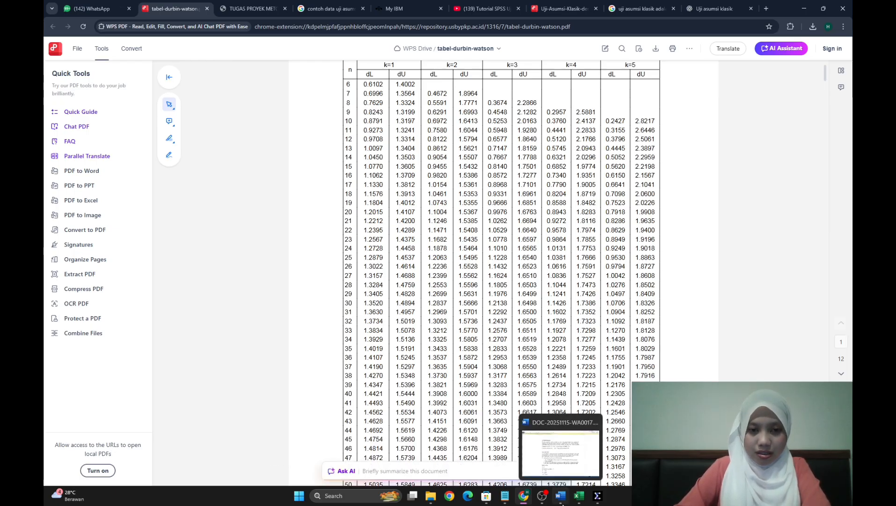
pyautogui.click(562, 503)
pyautogui.scroll(-6, 391, 352)
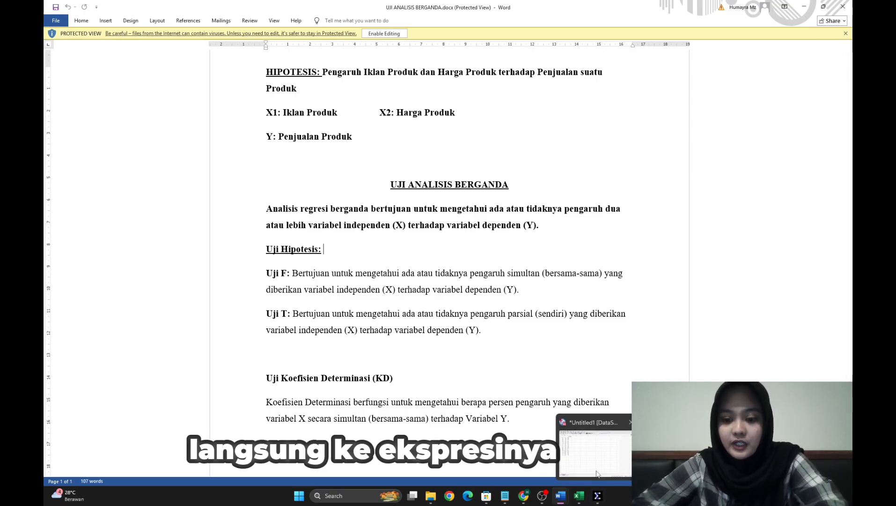
# - In the SPSS data set, run the linear regression of Penjualan on Biaya Iklan and Harga Produk with only Estimates and Model fit as statistics
pyautogui.click(597, 495)
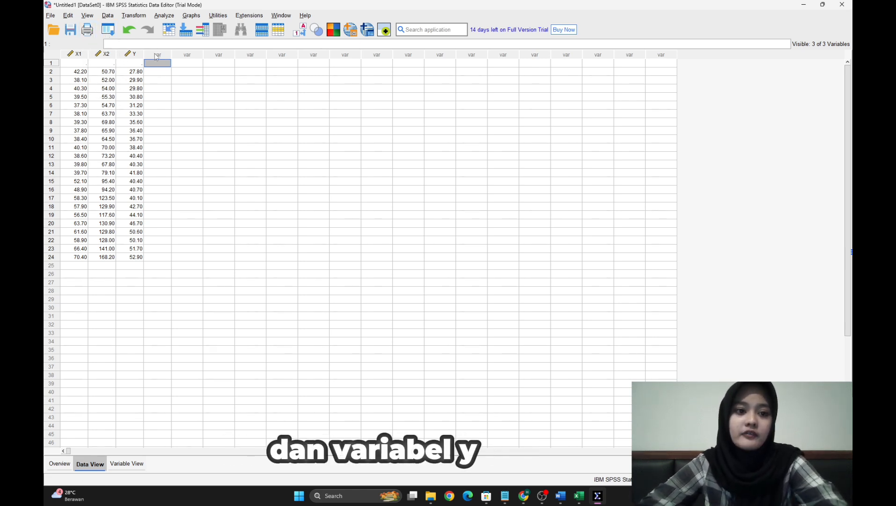
pyautogui.click(163, 16)
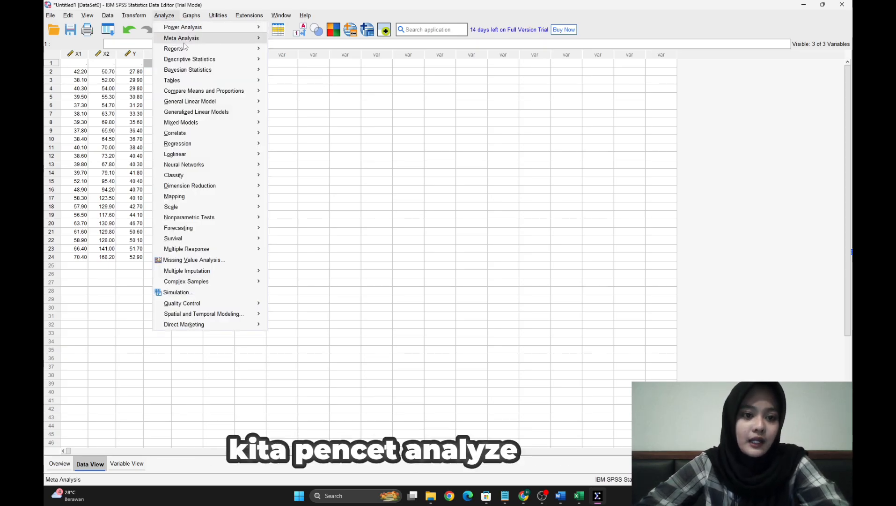
pyautogui.moveTo(217, 116)
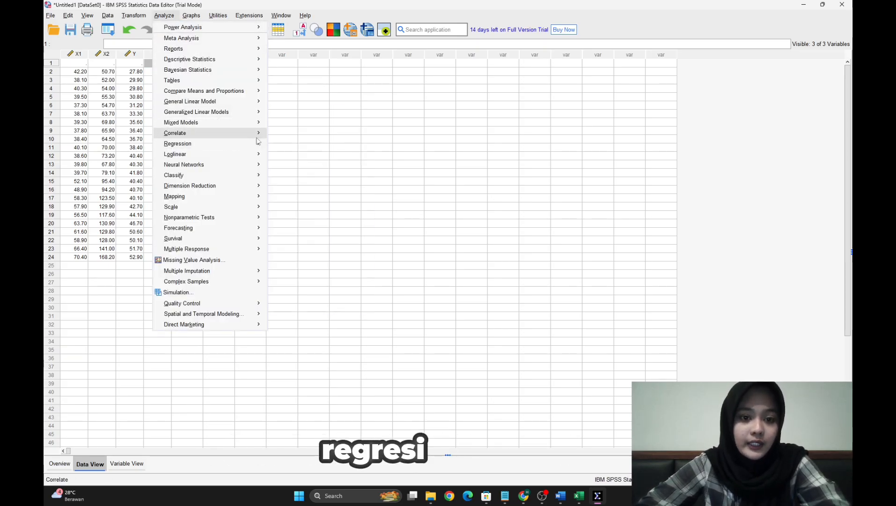
pyautogui.moveTo(261, 145)
pyautogui.click(286, 157)
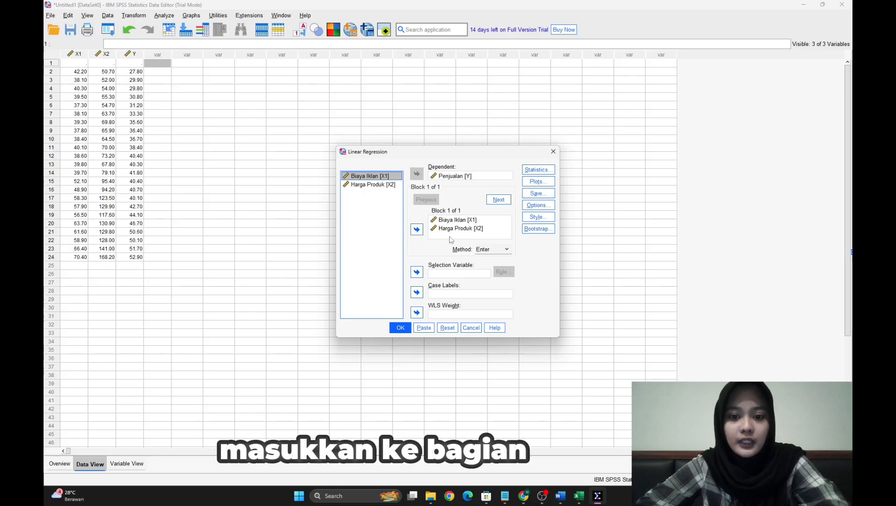
pyautogui.click(463, 229)
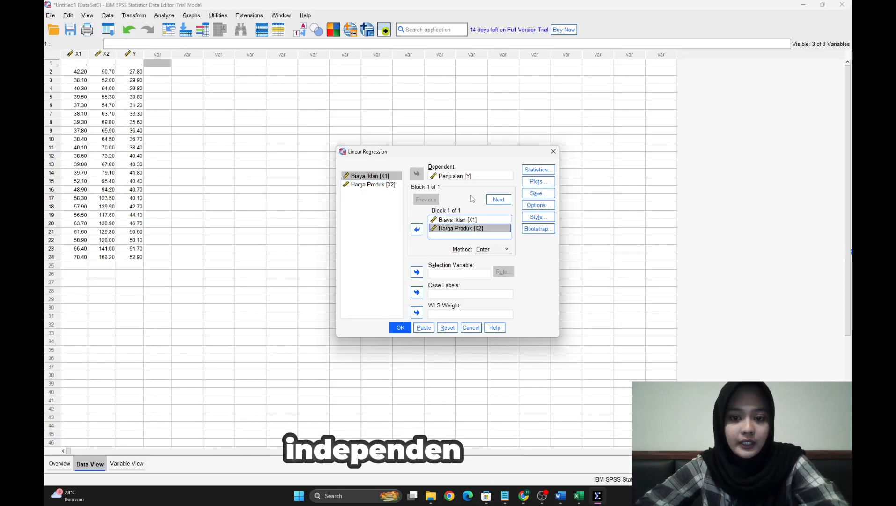
pyautogui.click(538, 170)
pyautogui.click(382, 193)
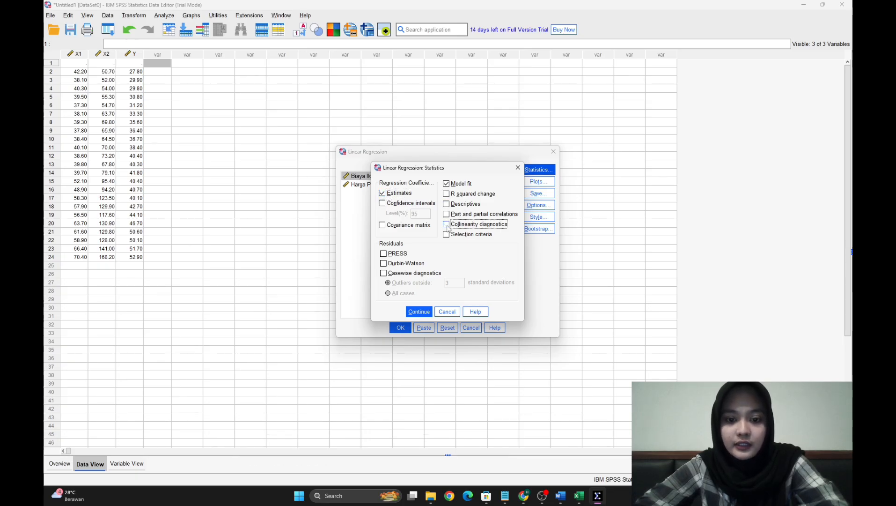
pyautogui.click(418, 312)
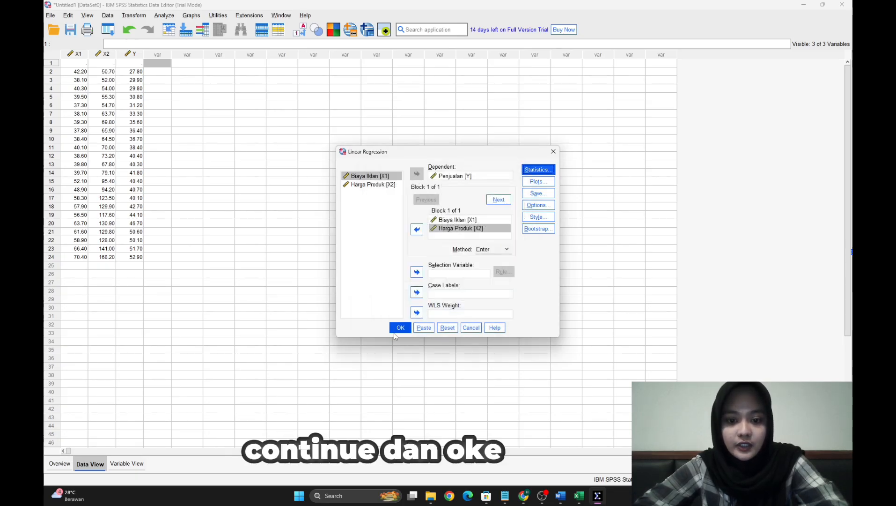
pyautogui.click(400, 327)
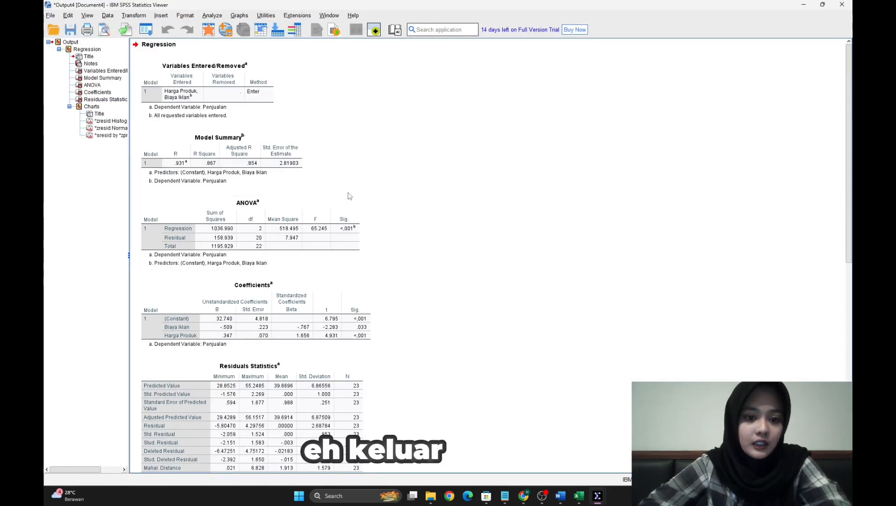
# - Read the Uji F description in the UJI ANALISIS BERGANDA Word document and examine the Sig. value in the SPSS ANOVA table
pyautogui.click(261, 231)
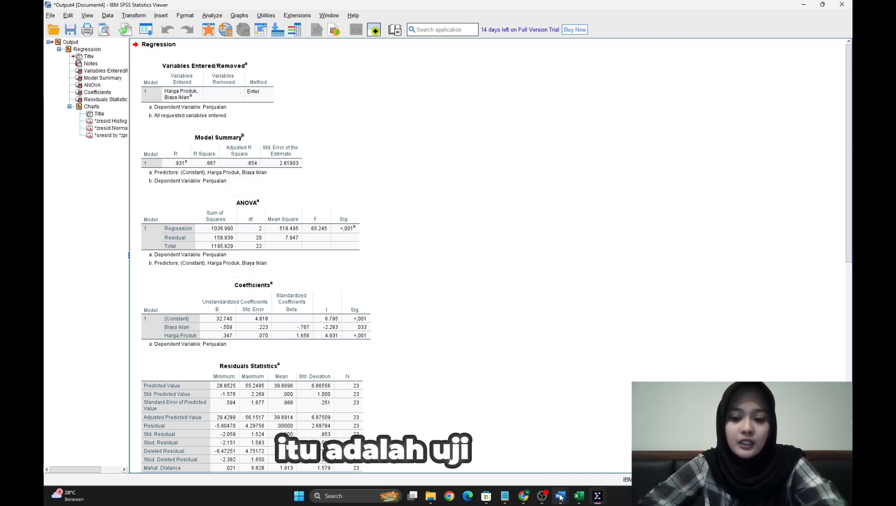
pyautogui.moveTo(561, 495)
pyautogui.click(535, 473)
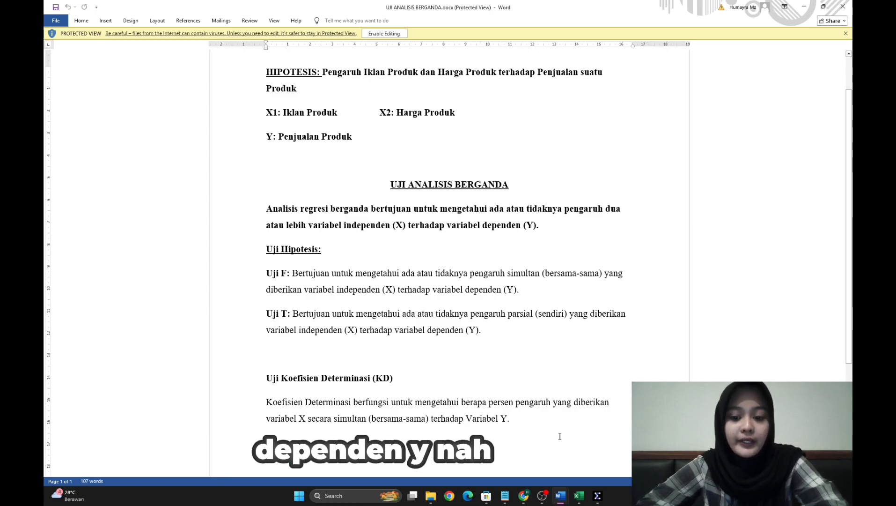
pyautogui.moveTo(603, 503)
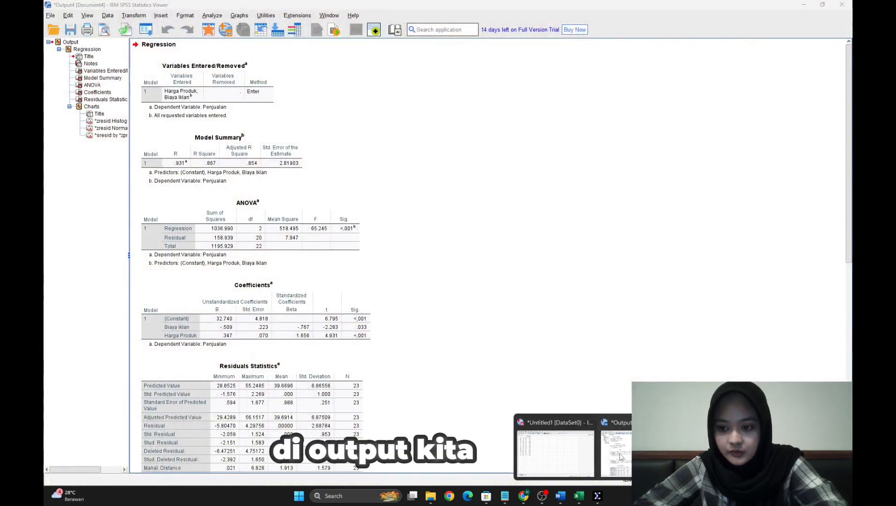
pyautogui.click(621, 456)
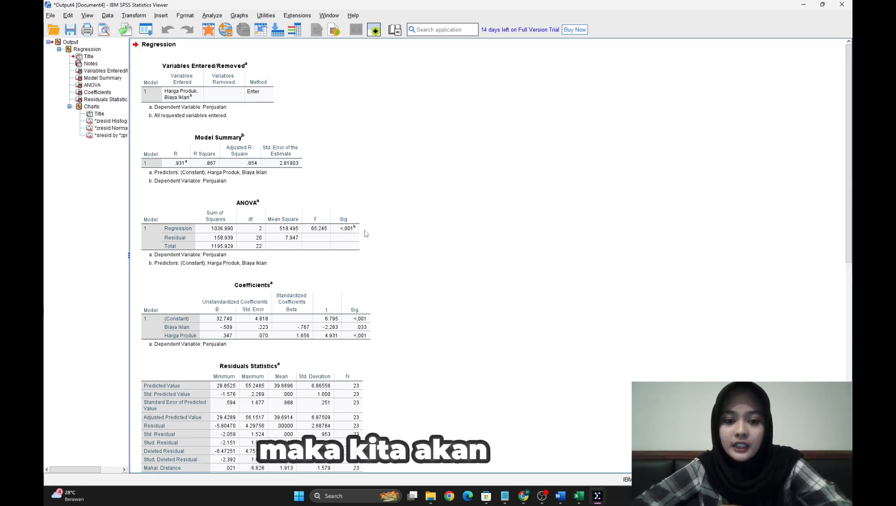
pyautogui.click(358, 228)
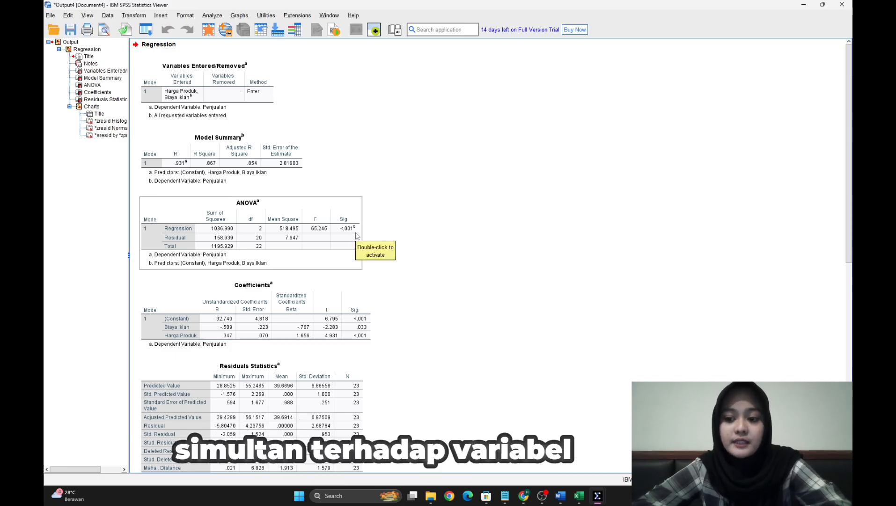
pyautogui.click(382, 243)
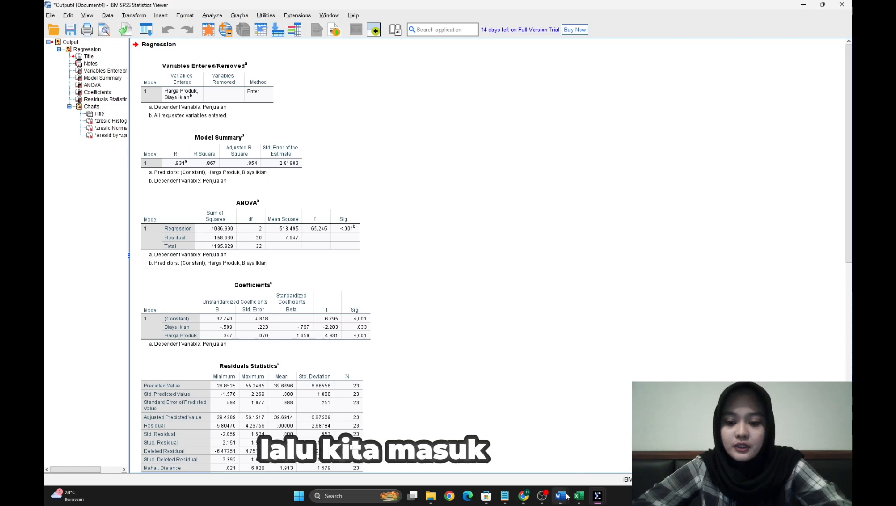
# - Read the Uji T description in the UJI ANALISIS BERGANDA Word document and return to the Coefficients table in the SPSS output
pyautogui.moveTo(560, 495)
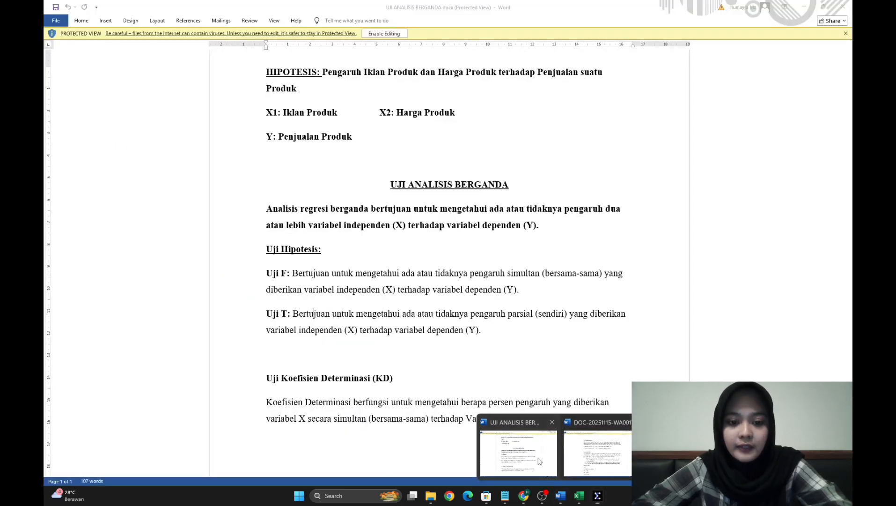
pyautogui.click(539, 462)
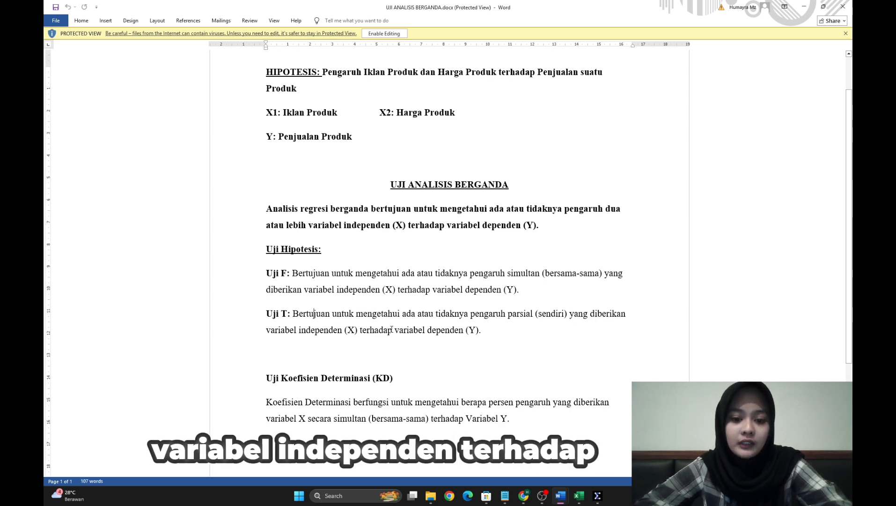
pyautogui.moveTo(597, 495)
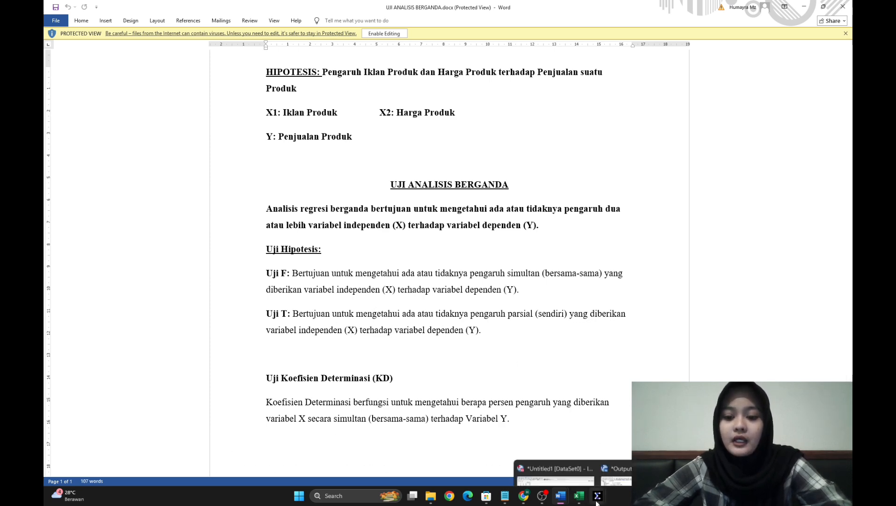
pyautogui.click(577, 461)
pyautogui.click(616, 452)
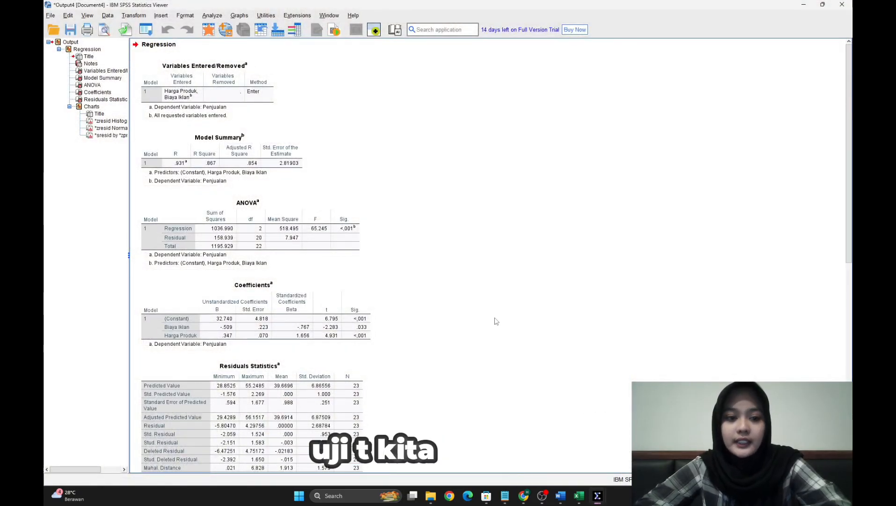
pyautogui.click(355, 308)
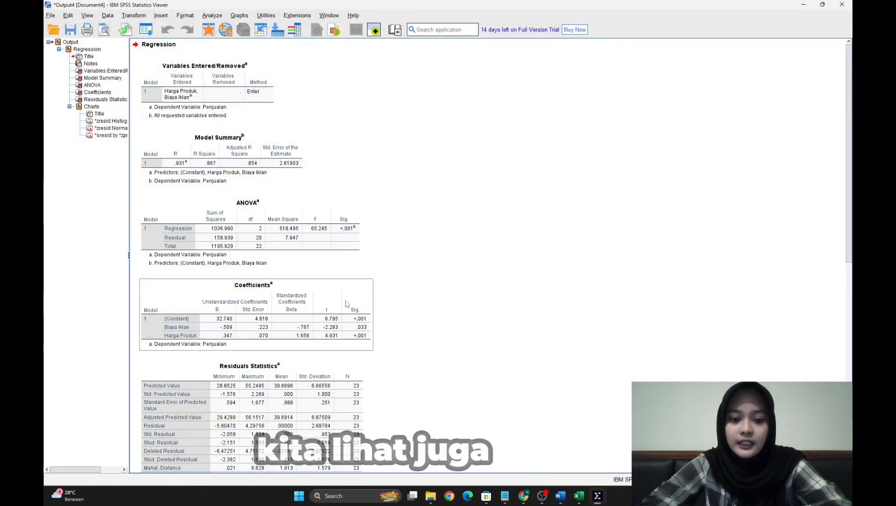
pyautogui.click(391, 334)
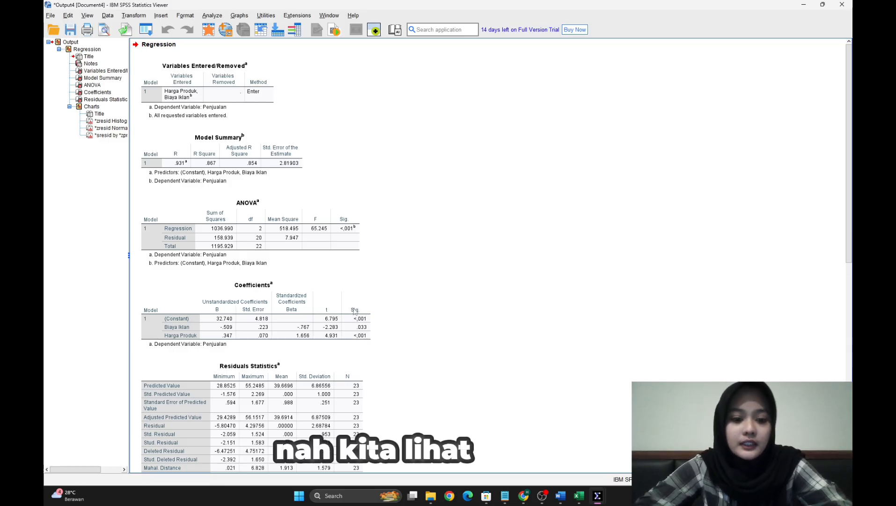
# - Examine the Sig. values of the Biaya Iklan and Harga Produk rows in the Coefficients table for the partial t-tests
pyautogui.click(206, 326)
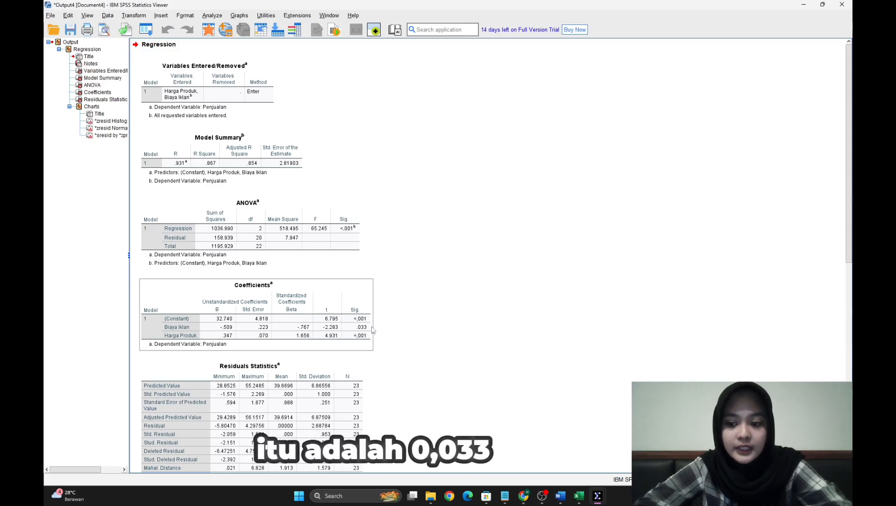
pyautogui.click(399, 329)
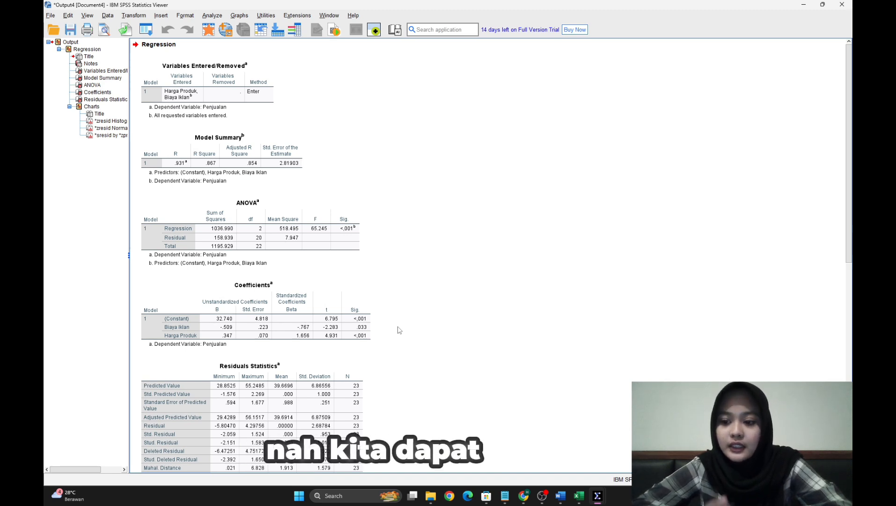
pyautogui.click(311, 329)
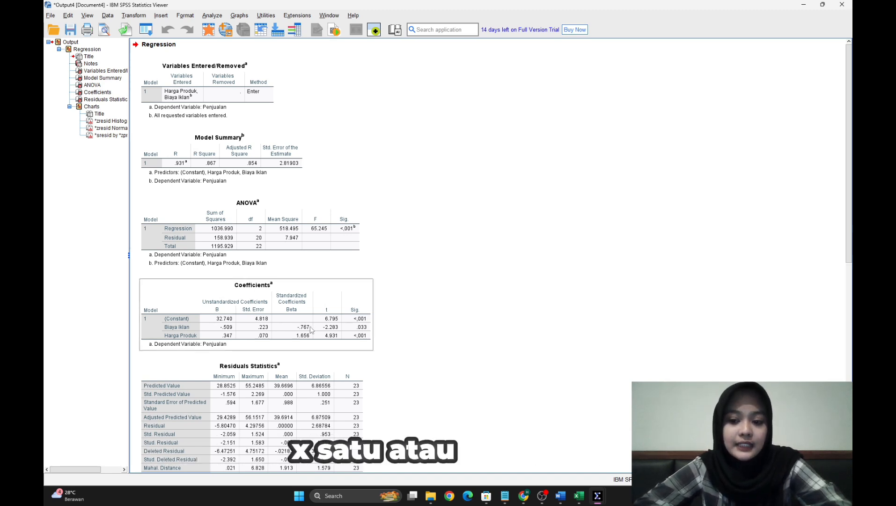
pyautogui.click(322, 361)
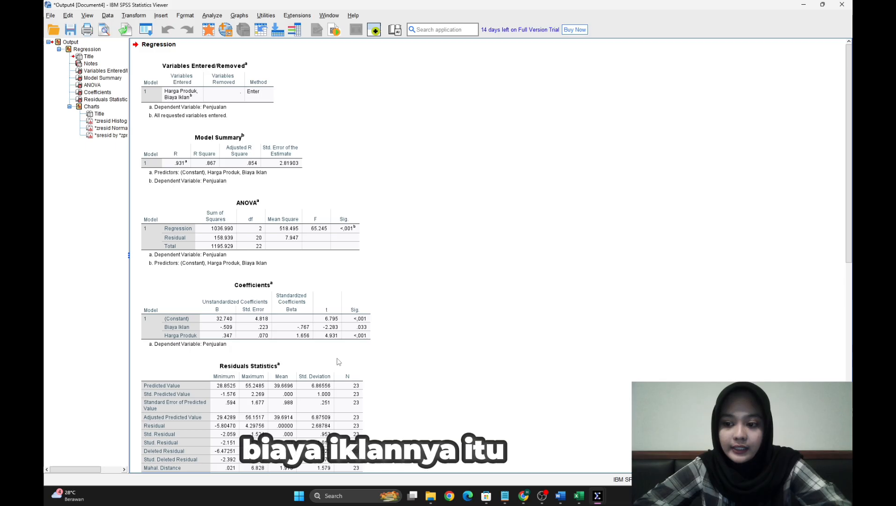
pyautogui.click(314, 342)
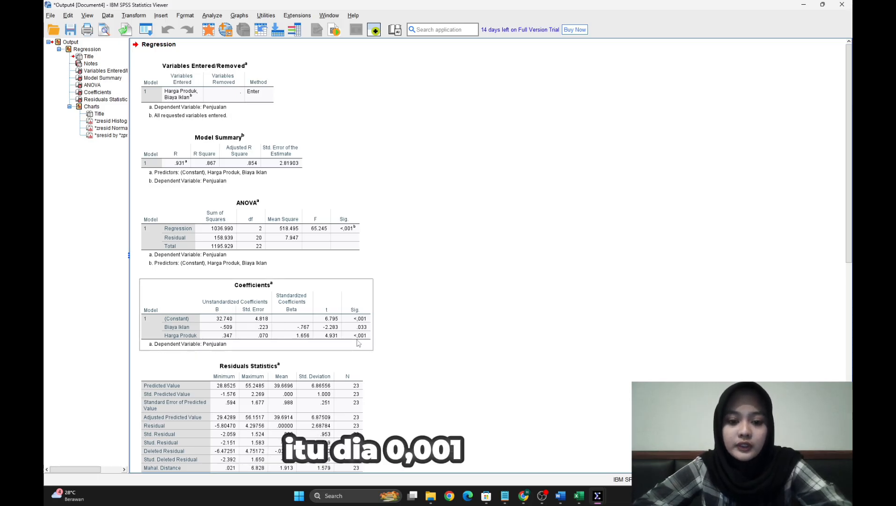
pyautogui.click(381, 341)
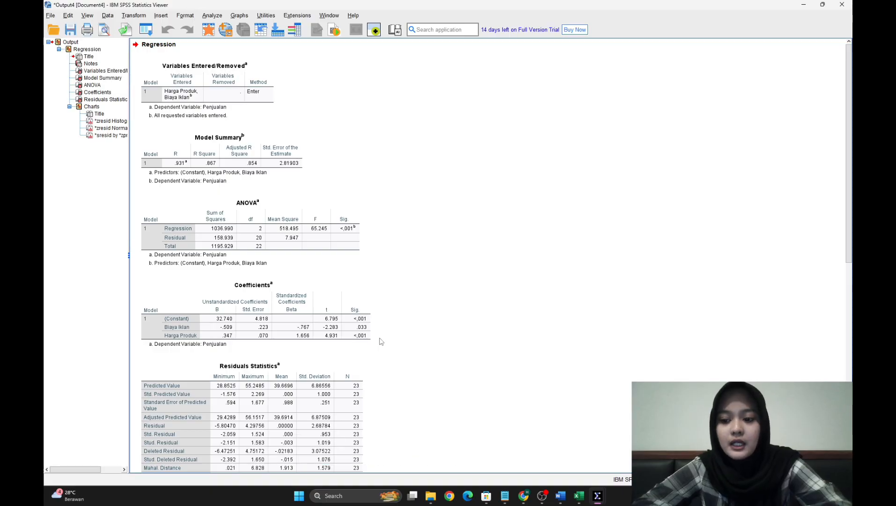
pyautogui.click(333, 332)
pyautogui.click(372, 359)
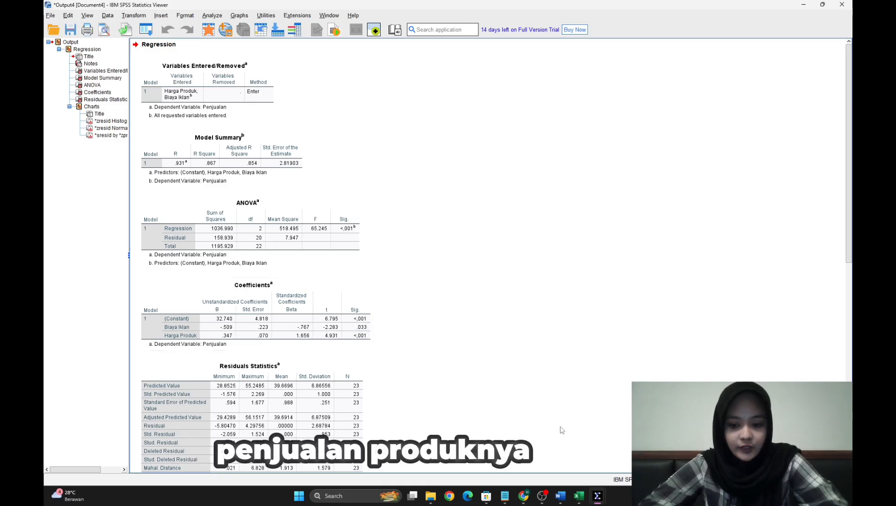
# - Examine the unstandardized B value of the Constant row in the Coefficients table for the multiple regression equation
pyautogui.moveTo(564, 500)
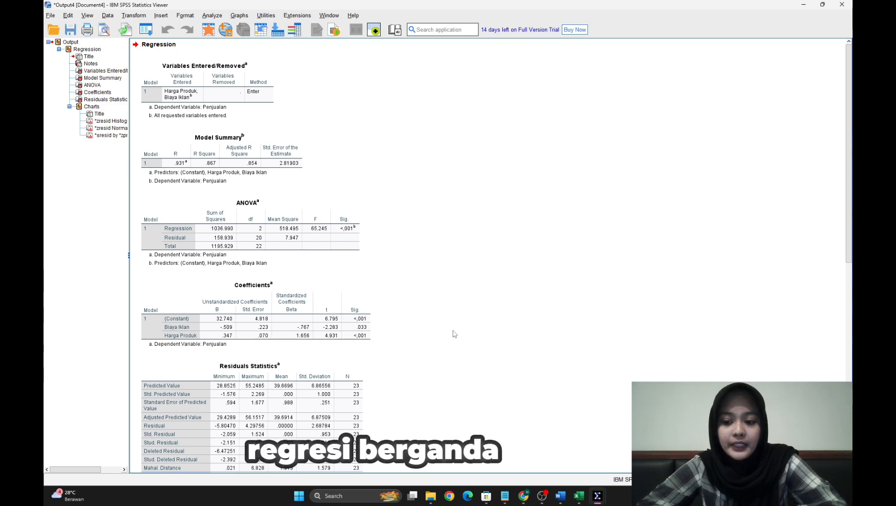
pyautogui.scroll(-5, 453, 333)
pyautogui.scroll(2, 453, 333)
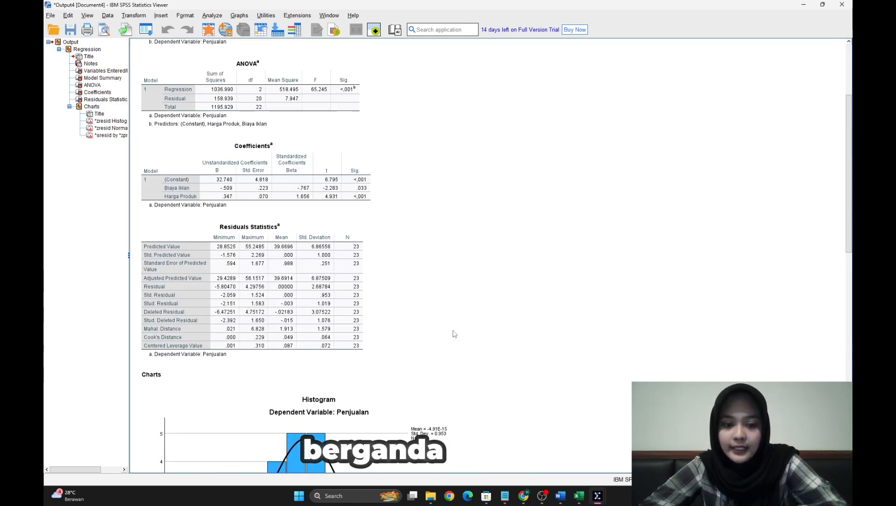
pyautogui.scroll(3, 420, 203)
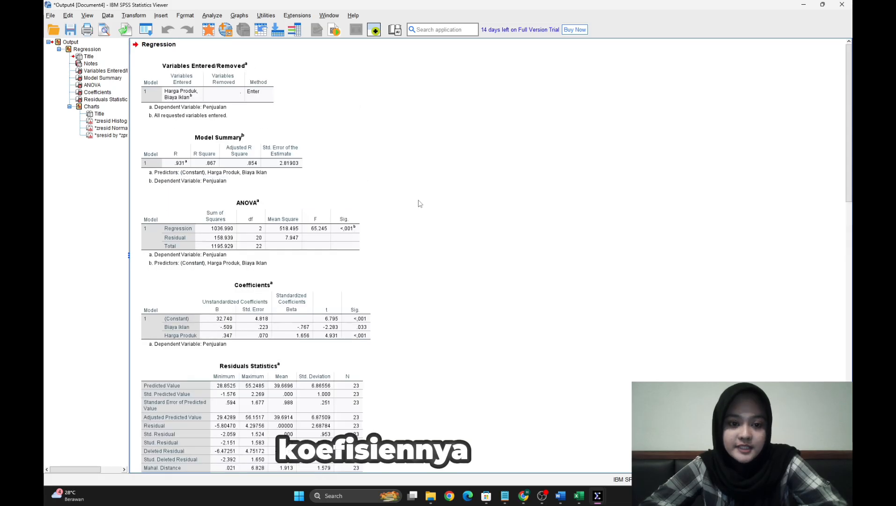
pyautogui.click(233, 326)
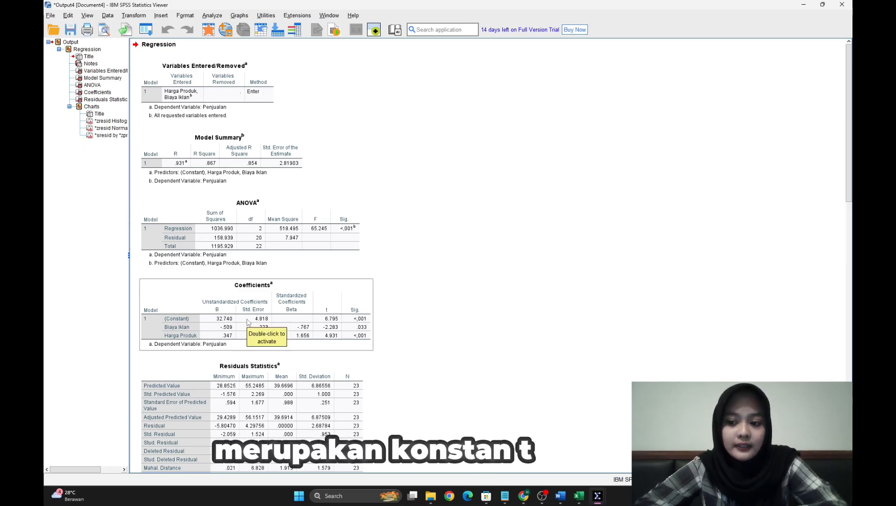
pyautogui.click(360, 347)
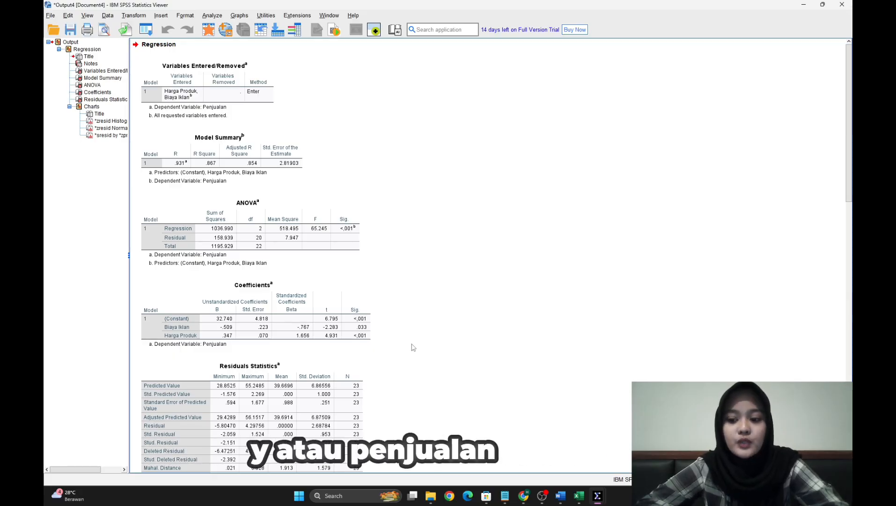
# - Examine the unstandardized B values of the Biaya Iklan and Harga Produk rows in the Coefficients table
pyautogui.click(301, 337)
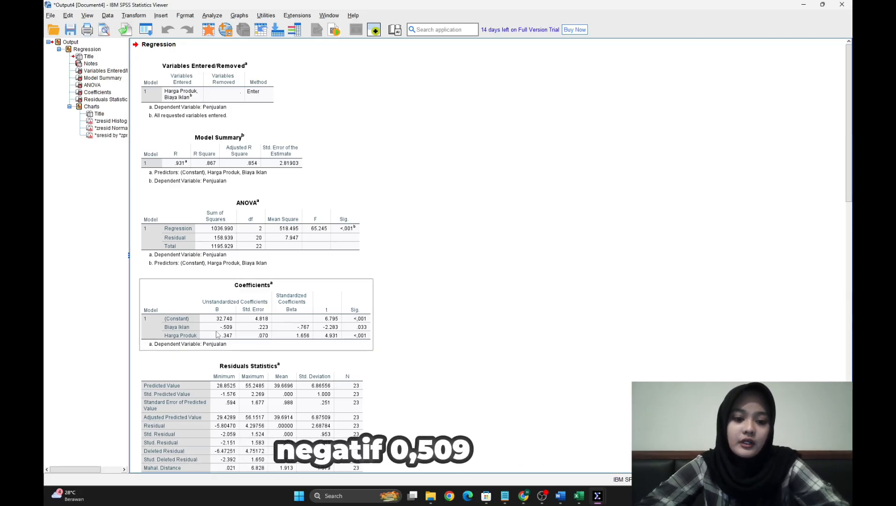
pyautogui.click(427, 336)
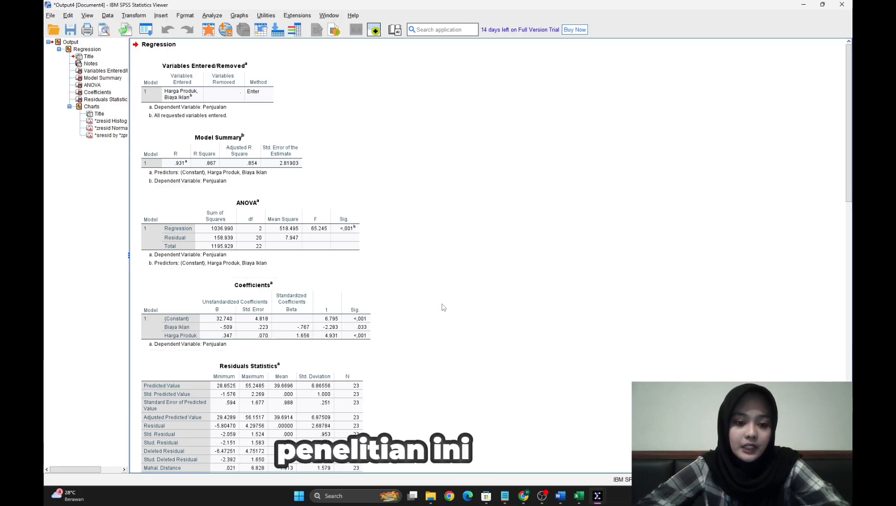
pyautogui.click(352, 305)
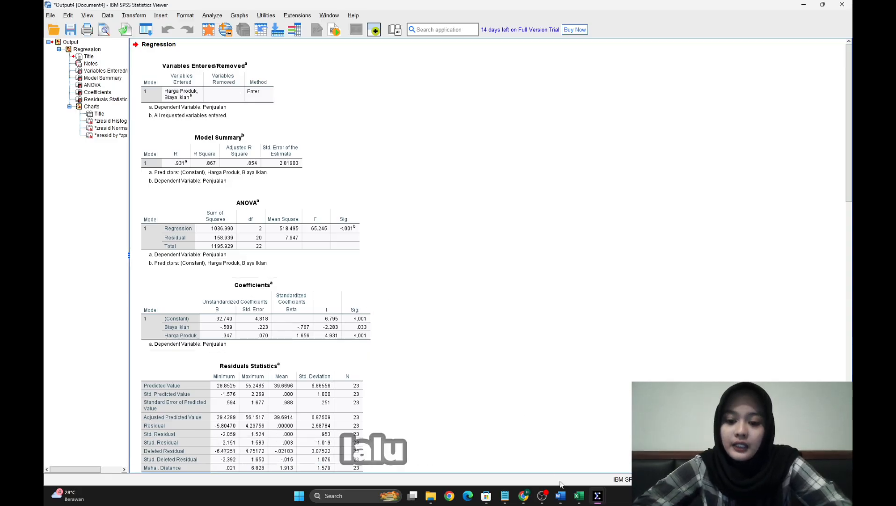
# - Read the Uji Koefisien Determinasi (KD) description in the UJI ANALISIS BERGANDA Word document and return to the SPSS output
pyautogui.moveTo(560, 495)
pyautogui.click(539, 475)
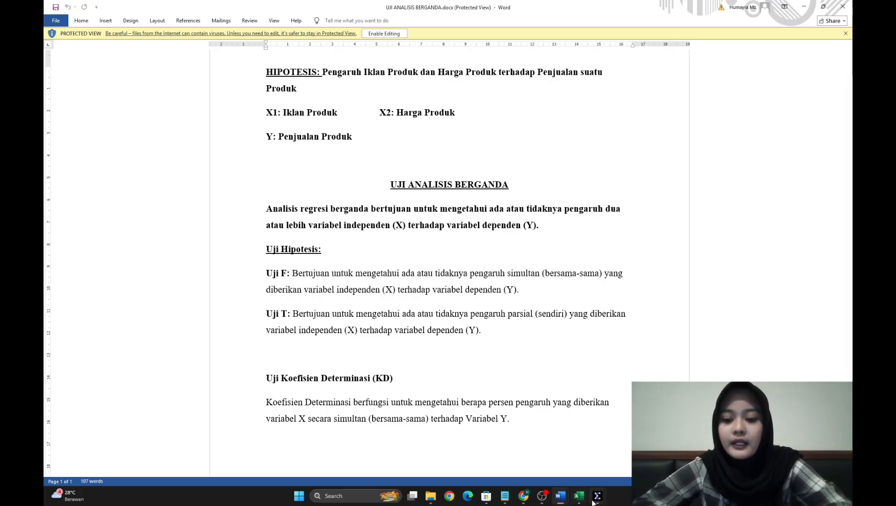
pyautogui.moveTo(597, 495)
pyautogui.click(617, 452)
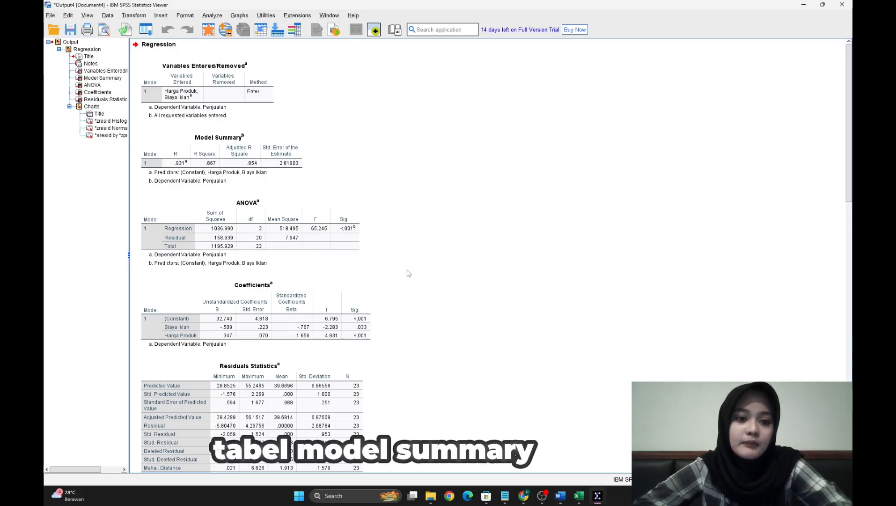
# - Examine the R Square value in the Model Summary table for the coefficient of determination
pyautogui.click(250, 172)
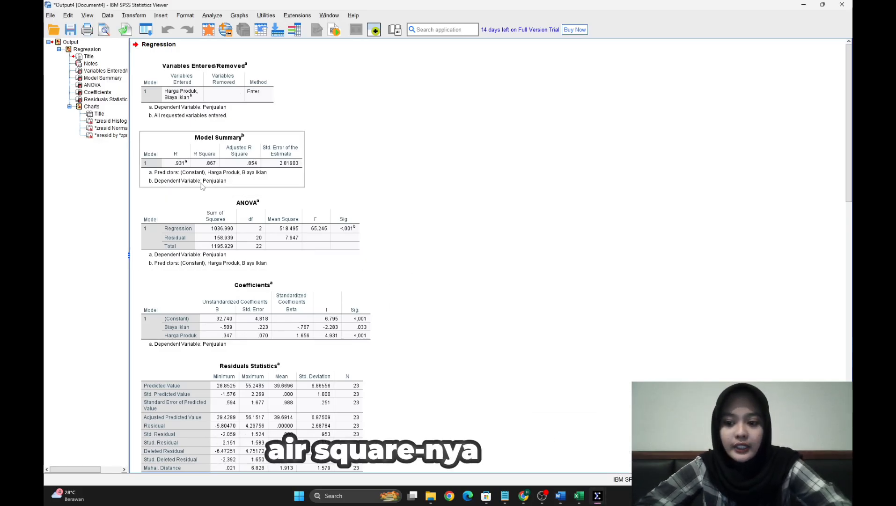
pyautogui.click(211, 200)
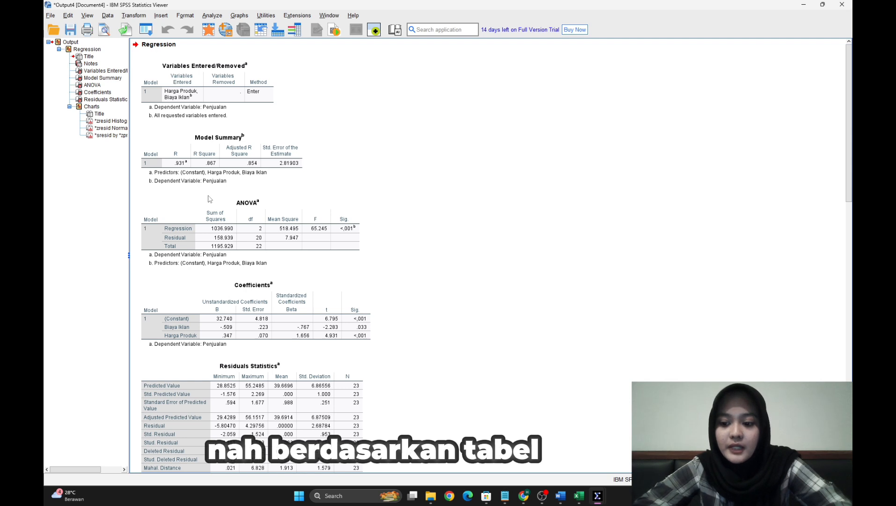
pyautogui.click(202, 177)
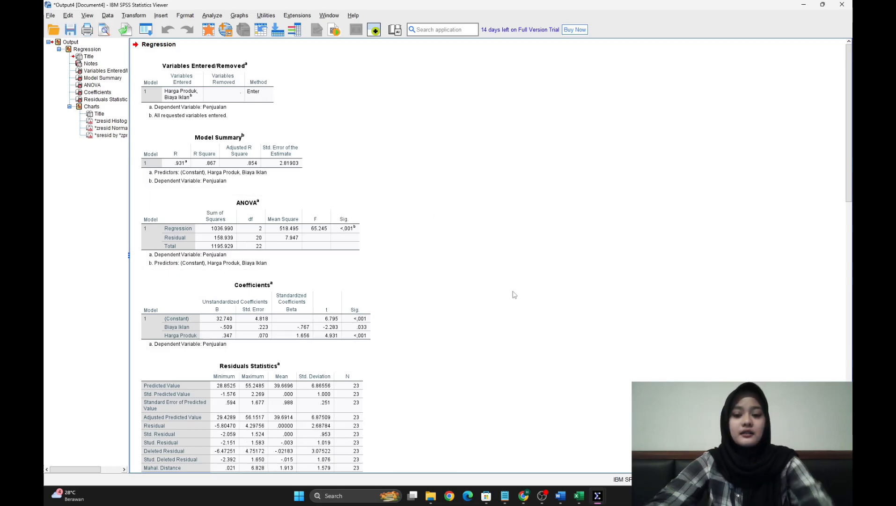
pyautogui.moveTo(598, 495)
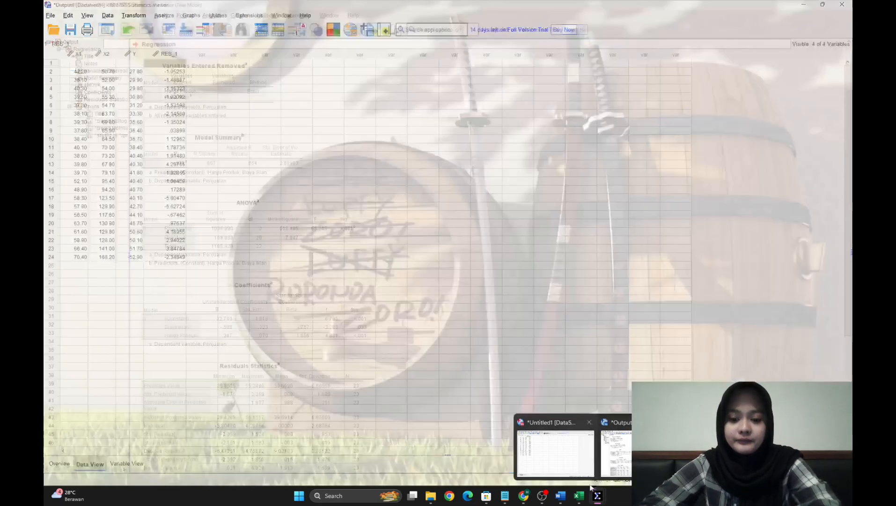